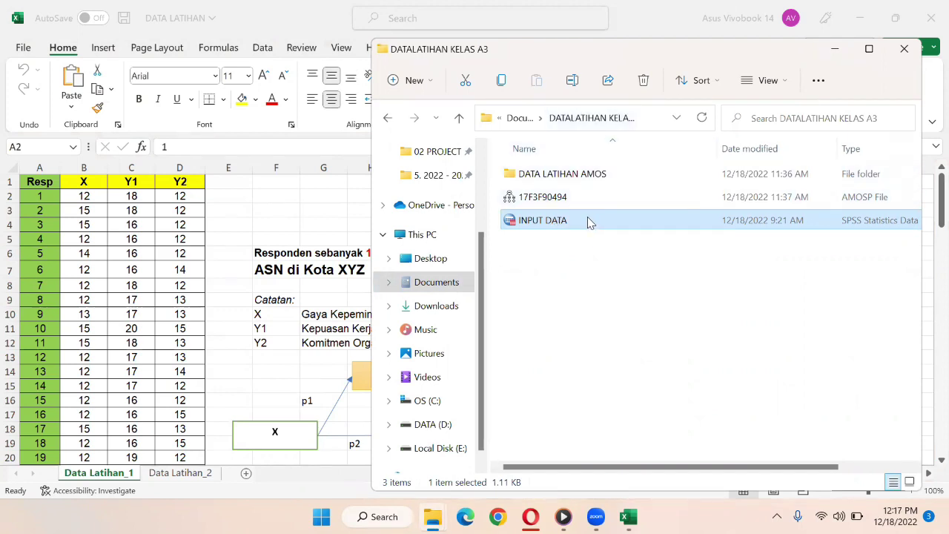
# Step: Open the INPUT DATA SPSS file and review its data values and variable definitions
pyautogui.doubleClick(590, 223)
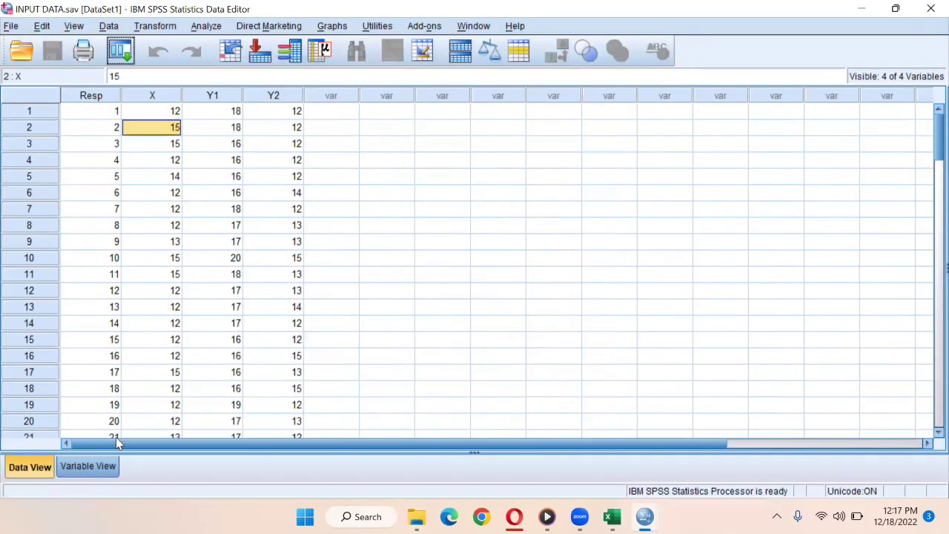
pyautogui.click(88, 466)
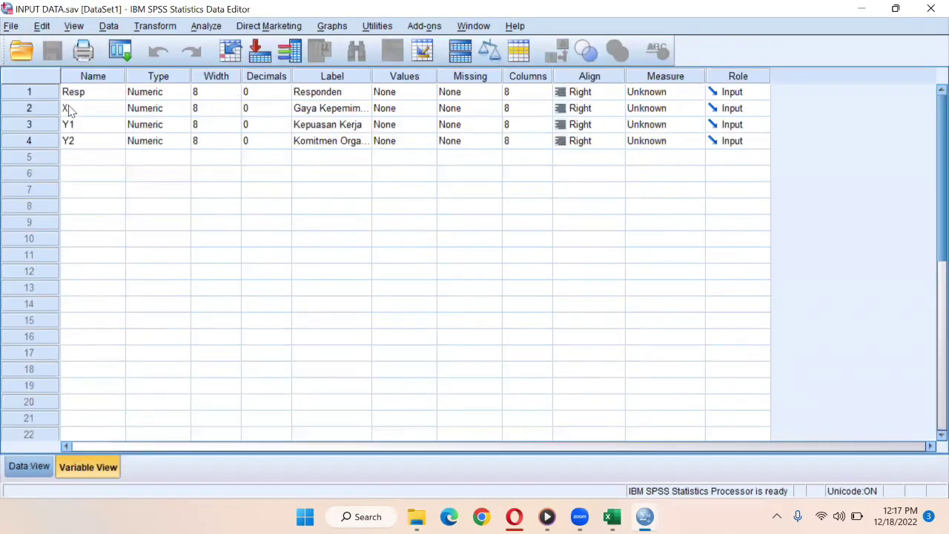
pyautogui.click(24, 467)
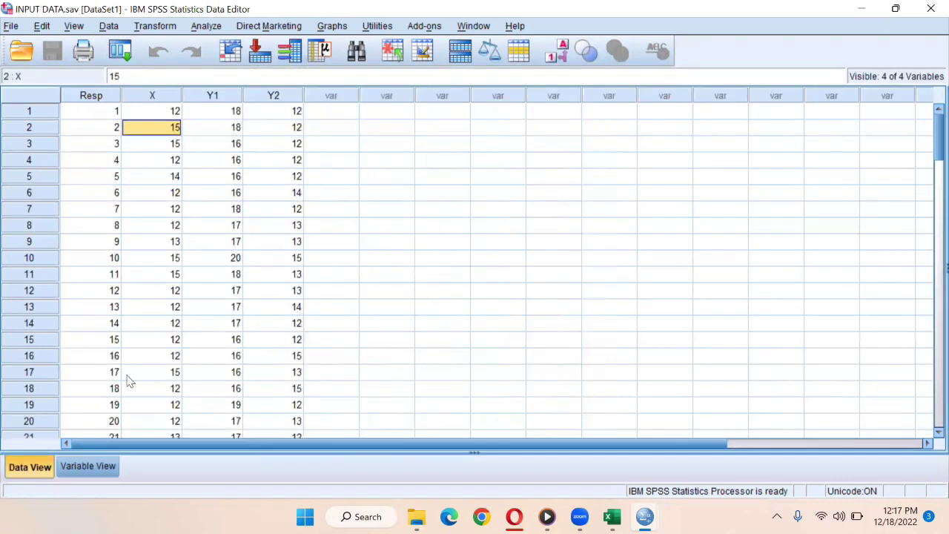
pyautogui.moveTo(612, 516)
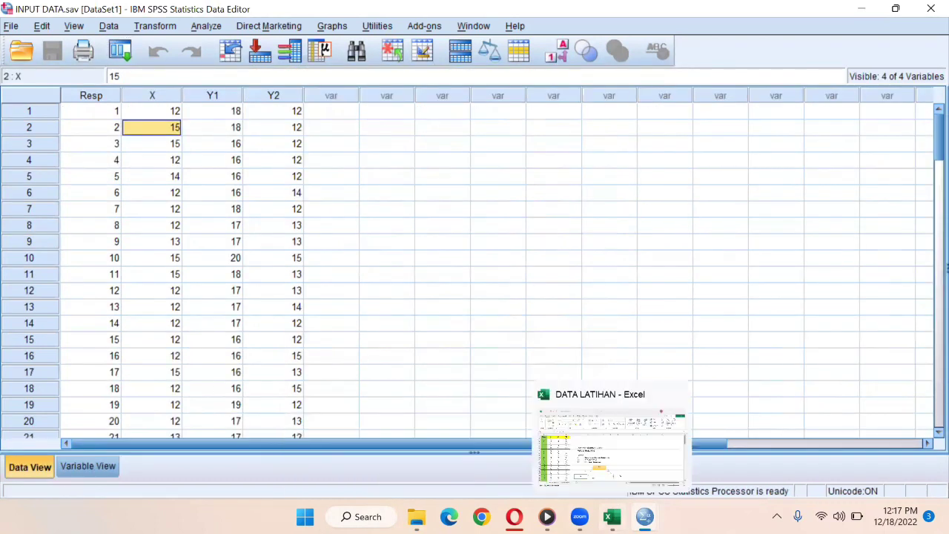
pyautogui.click(94, 466)
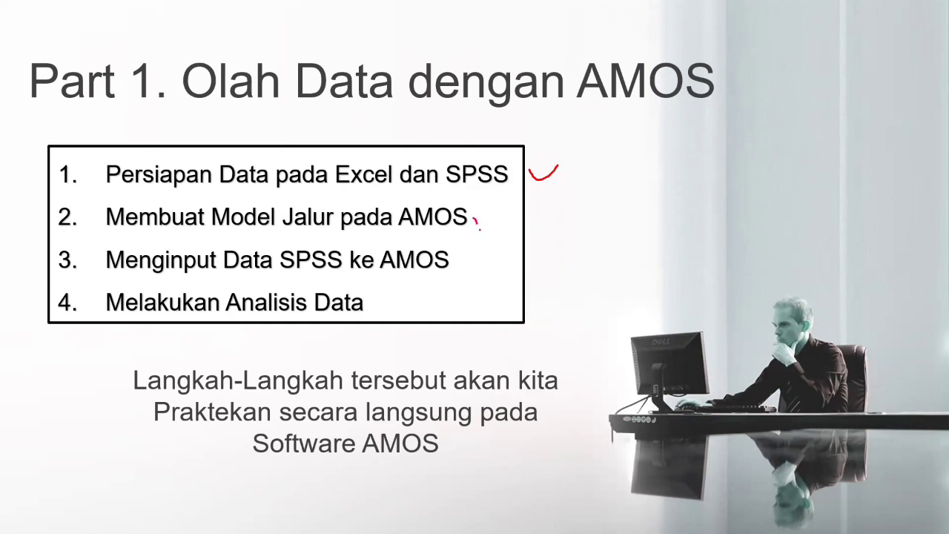
pyautogui.moveTo(101, 233); pyautogui.dragTo(488, 247)
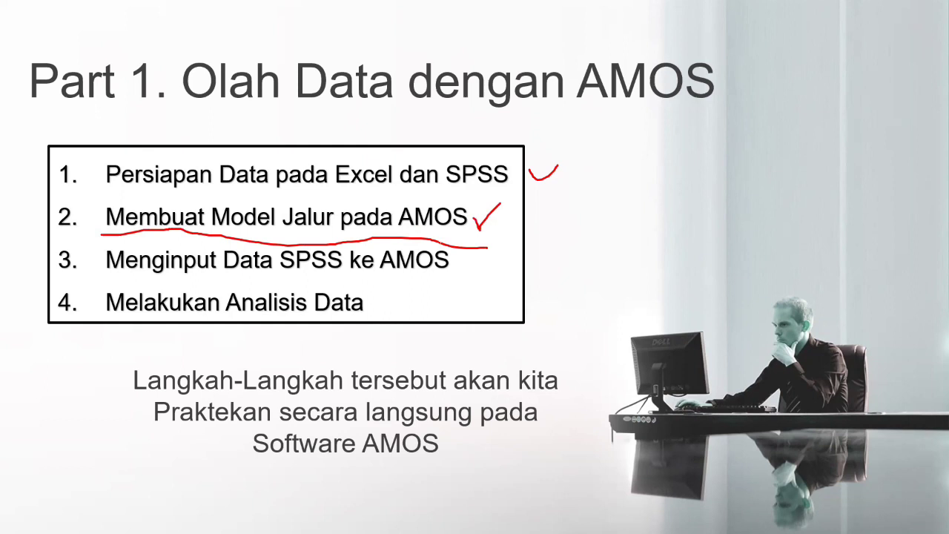
pyautogui.hotkey('alt', 'Tab')
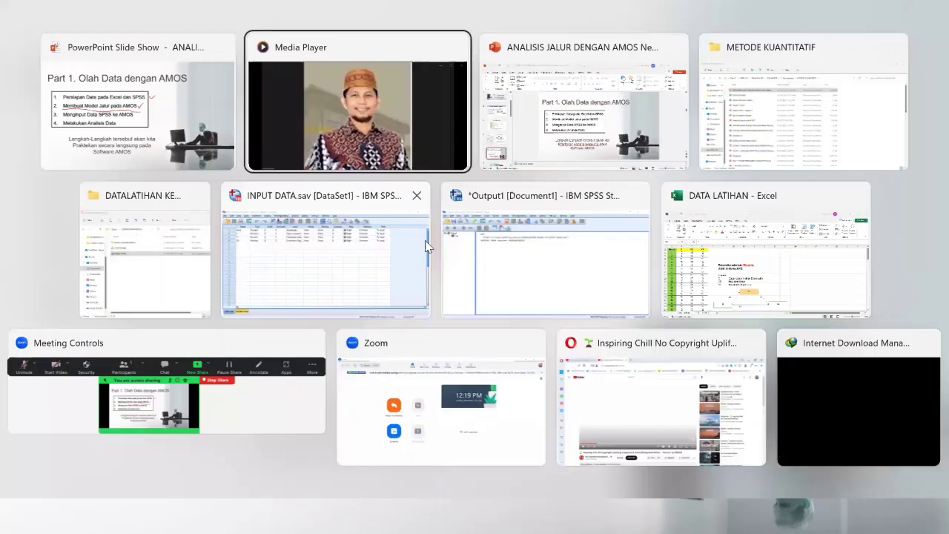
pyautogui.press('Tab')
pyautogui.press('Tab')
pyautogui.press('Tab')
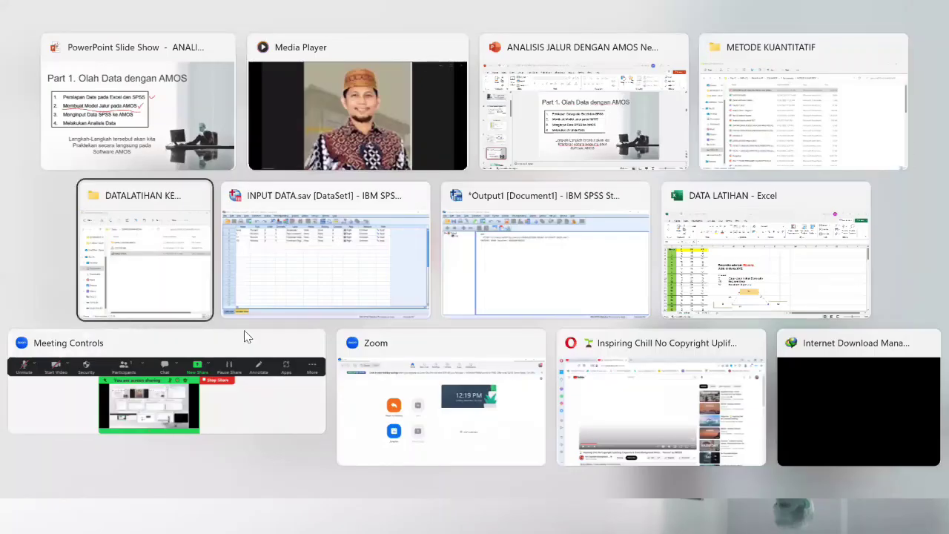
pyautogui.press('Escape')
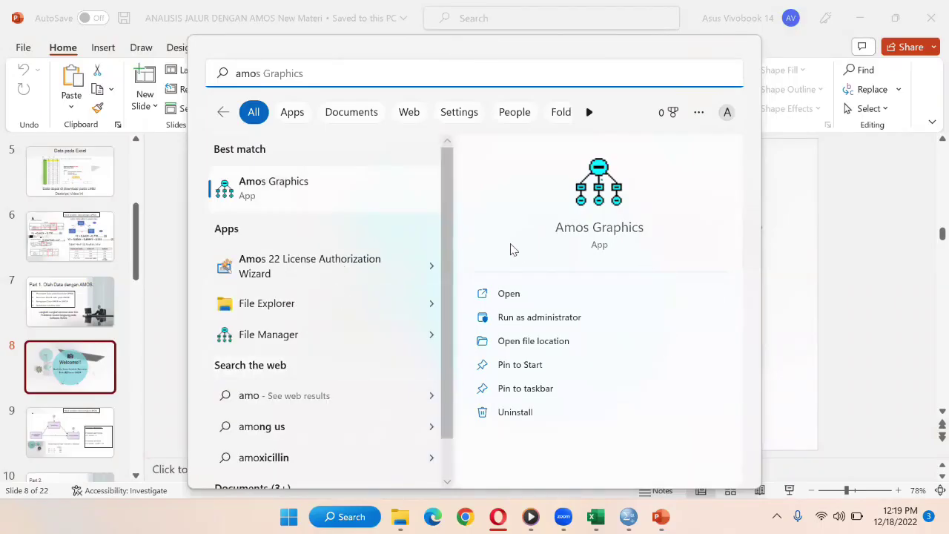
# Step: Find and launch Amos Graphics, and maximize its window
pyautogui.write('o')
pyautogui.press('BackSpace')
pyautogui.click(589, 234)
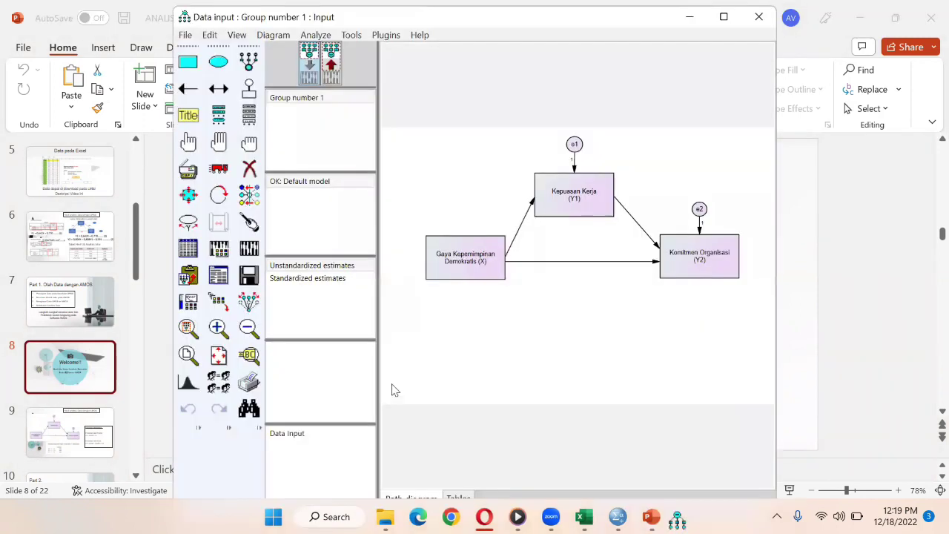
pyautogui.click(729, 15)
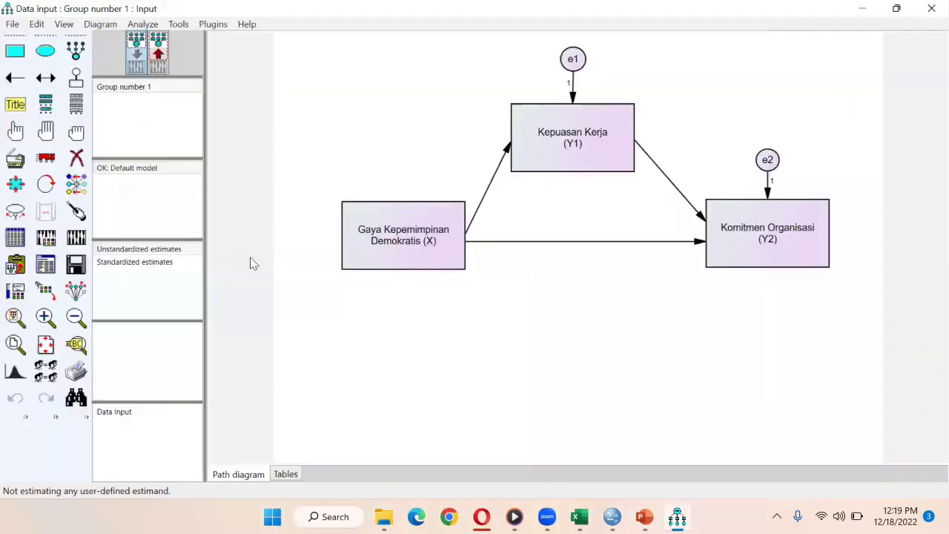
# Step: Create a new blank path diagram project
pyautogui.click(13, 25)
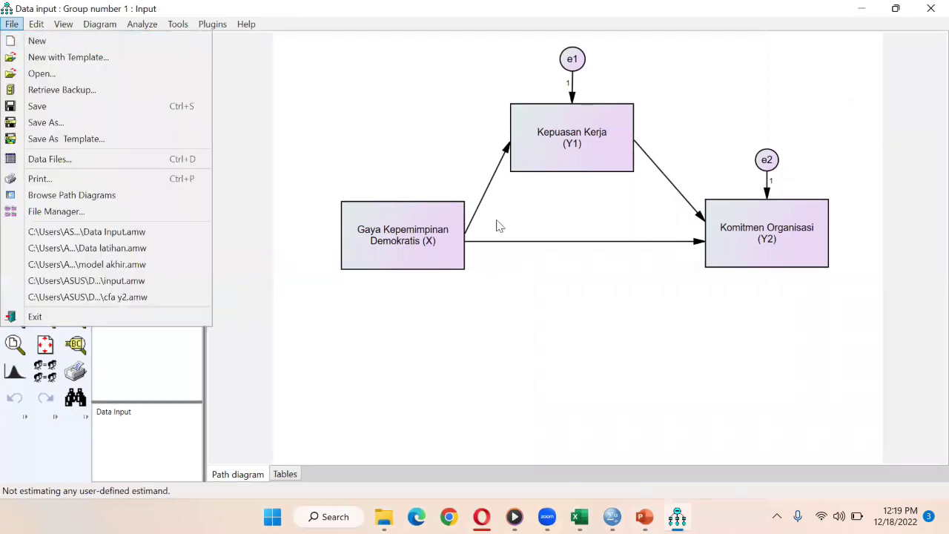
pyautogui.click(11, 23)
pyautogui.click(12, 23)
pyautogui.click(30, 42)
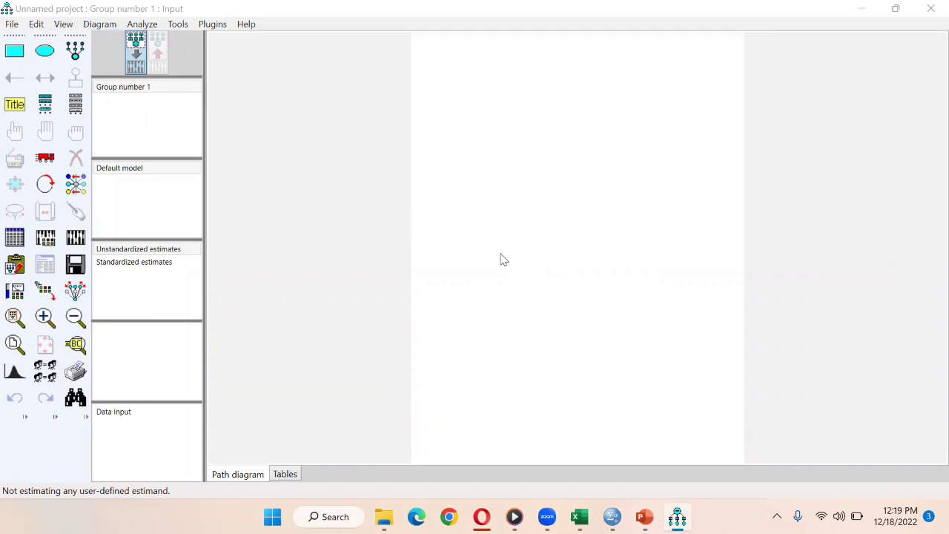
# Step: Set the page's paper size to Landscape - A4 in the interface properties and close the dialog
pyautogui.click(63, 24)
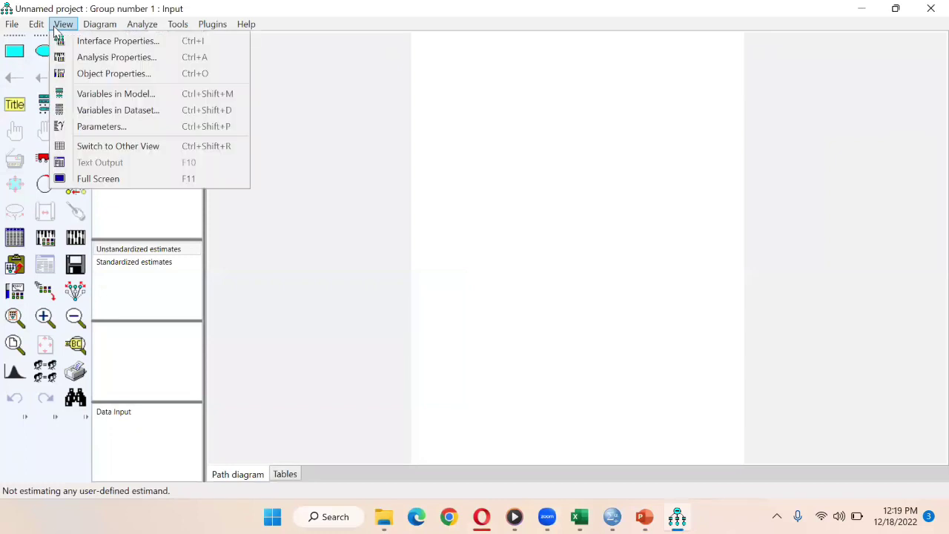
pyautogui.click(99, 43)
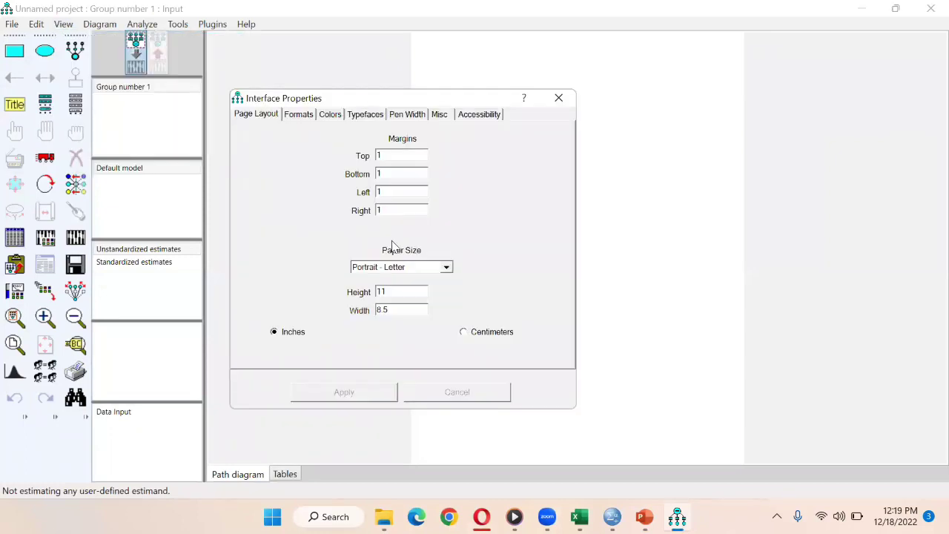
pyautogui.click(426, 268)
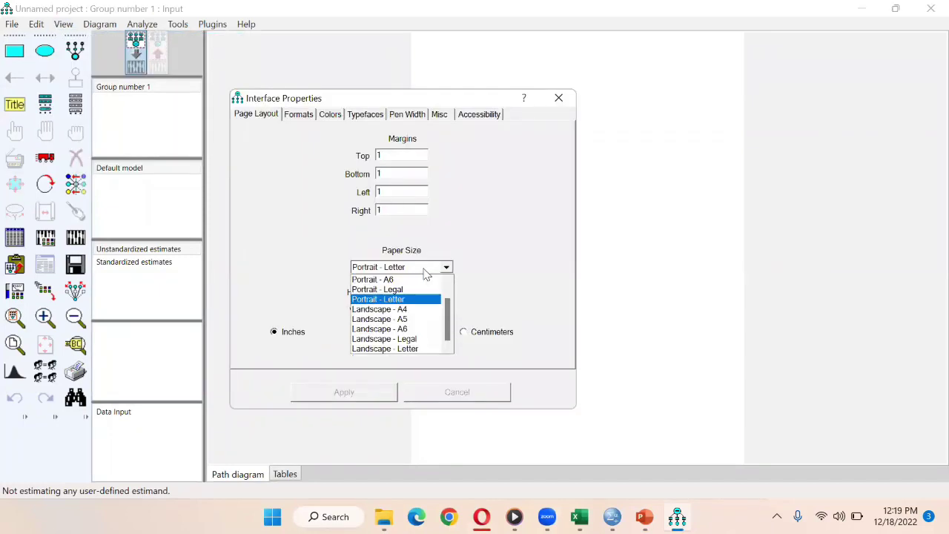
pyautogui.click(407, 307)
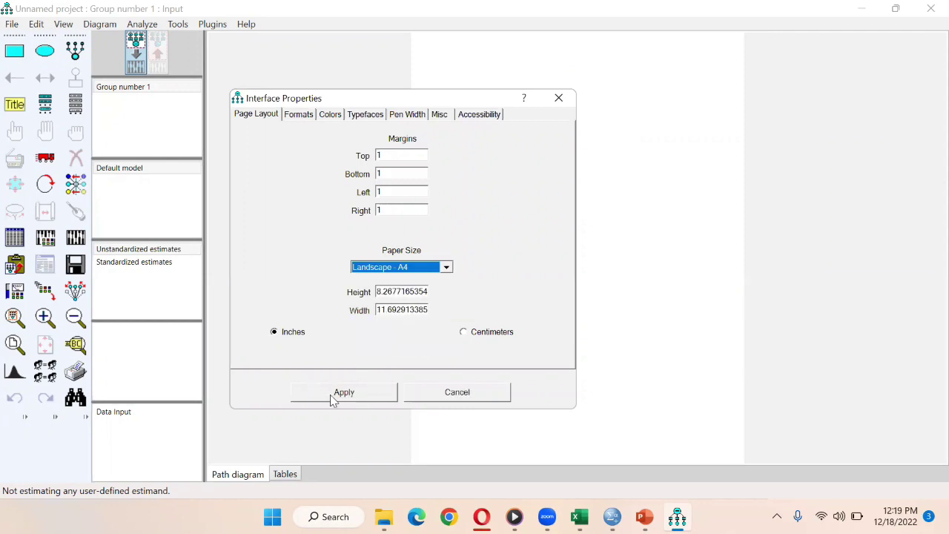
pyautogui.click(345, 394)
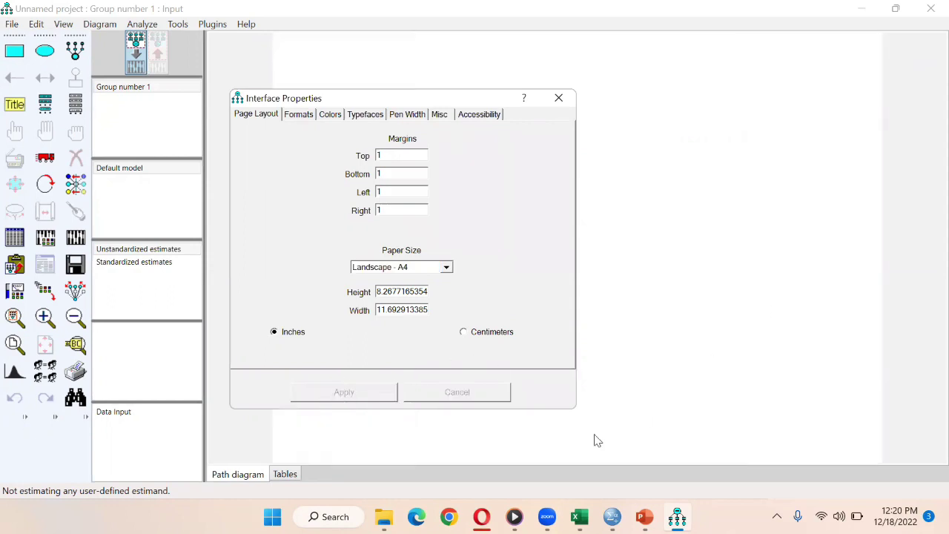
pyautogui.moveTo(380, 102); pyautogui.dragTo(195, 153)
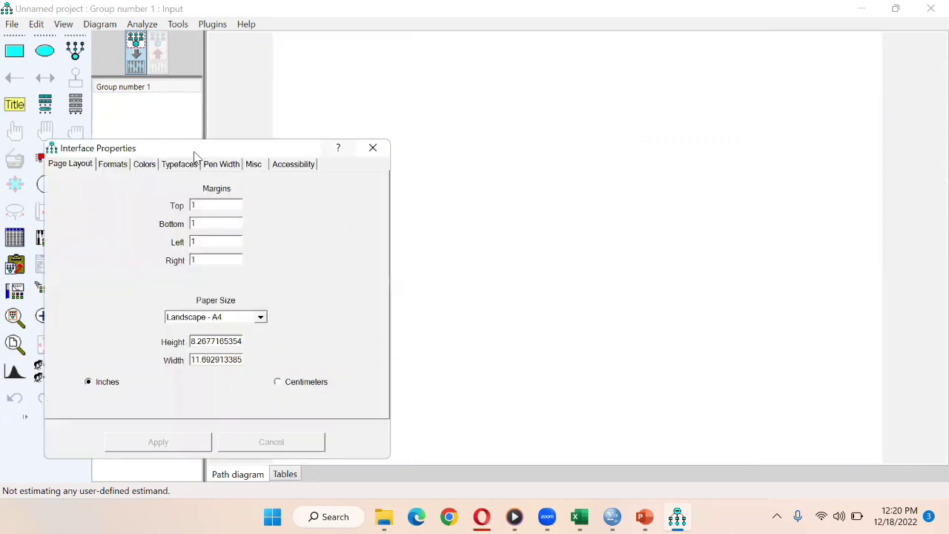
pyautogui.click(373, 148)
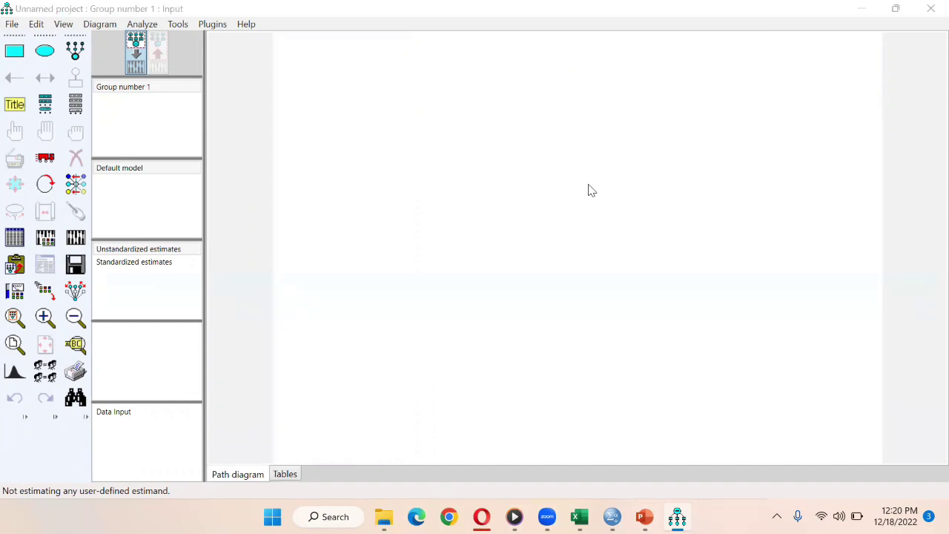
pyautogui.click(588, 190)
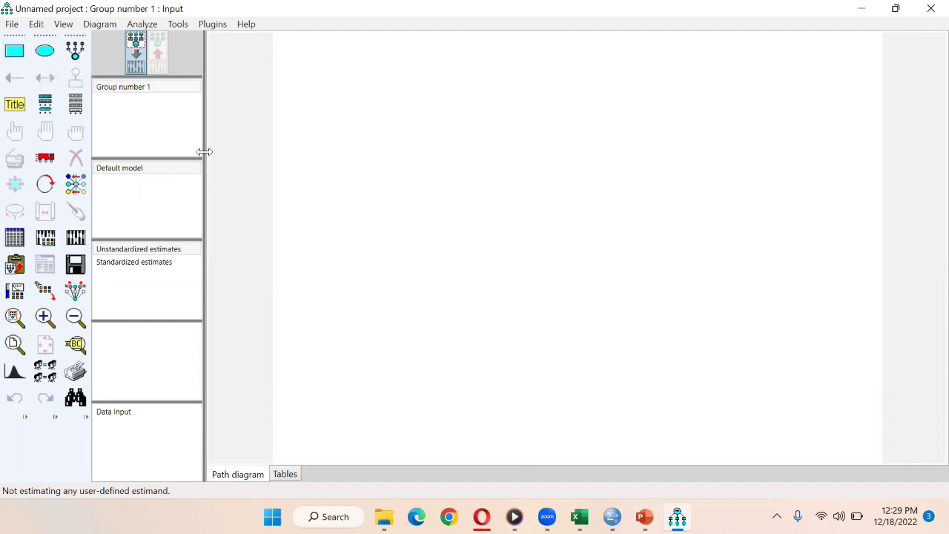
# Step: Draw an observed-variable rectangle on the blank page and duplicate it twice for a total of three equal boxes
pyautogui.click(15, 53)
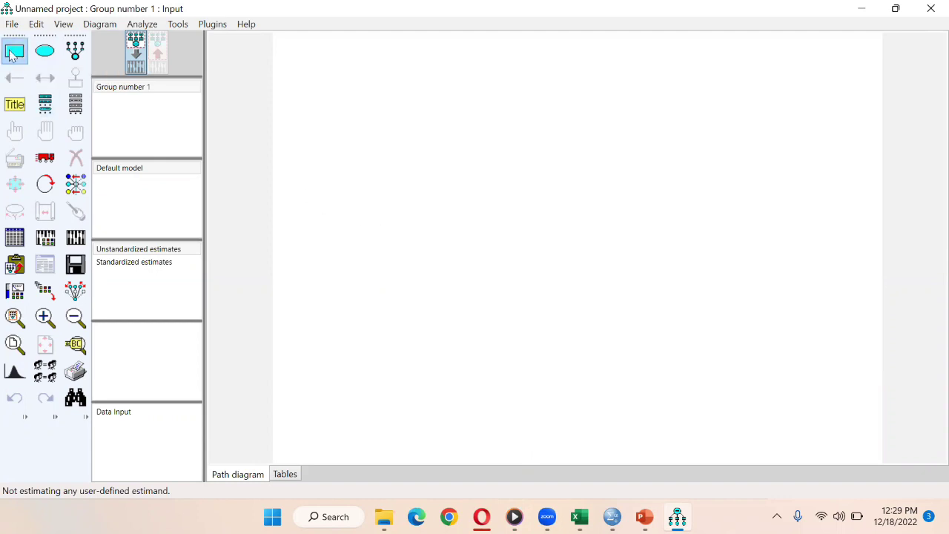
pyautogui.moveTo(317, 191)
pyautogui.mouseDown()
pyautogui.moveTo(369, 225)
pyautogui.moveTo(312, 227)
pyautogui.moveTo(430, 250)
pyautogui.mouseUp()
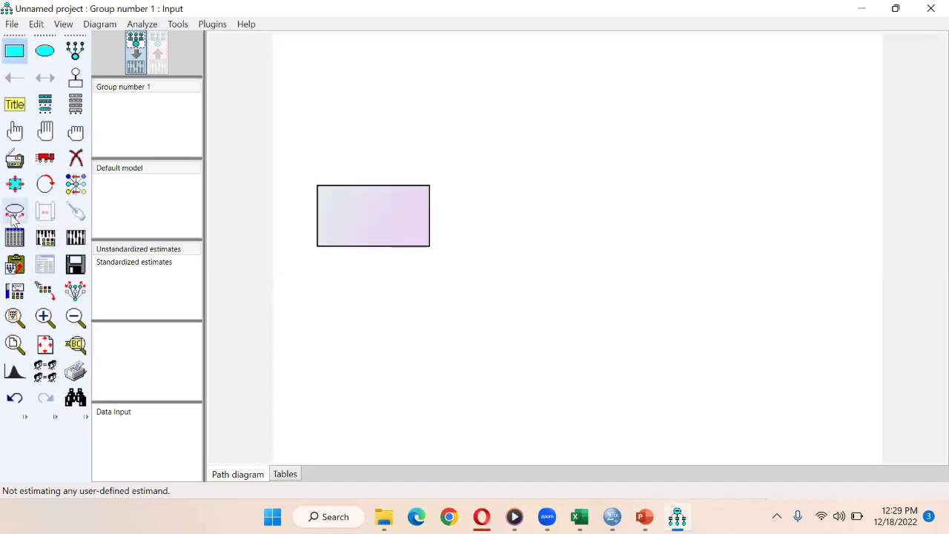
pyautogui.click(15, 158)
pyautogui.moveTo(371, 208); pyautogui.dragTo(757, 226)
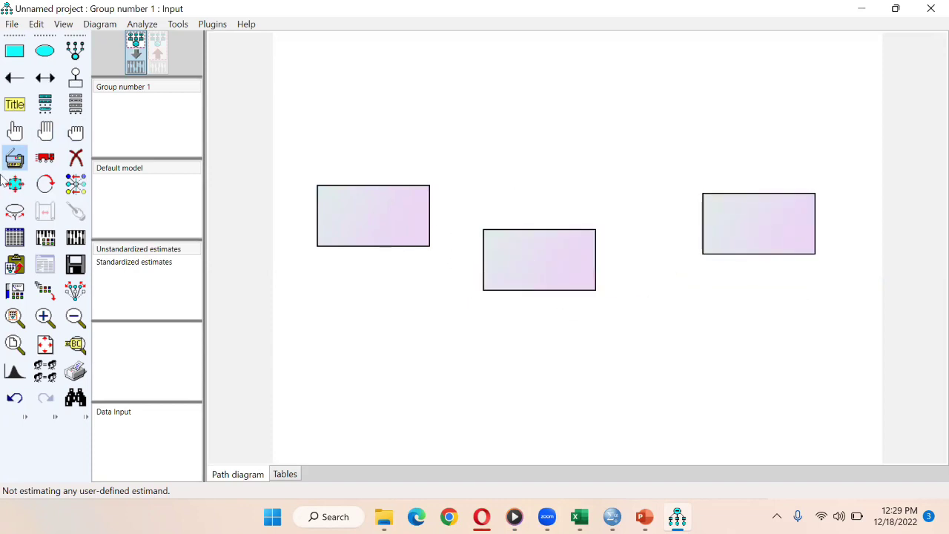
# Step: Arrange the three rectangles as a triangle, with one centred above and the other two lower on either side
pyautogui.click(46, 158)
pyautogui.moveTo(393, 245)
pyautogui.mouseDown()
pyautogui.moveTo(409, 303)
pyautogui.moveTo(400, 261)
pyautogui.mouseUp()
pyautogui.moveTo(569, 282); pyautogui.dragTo(582, 188)
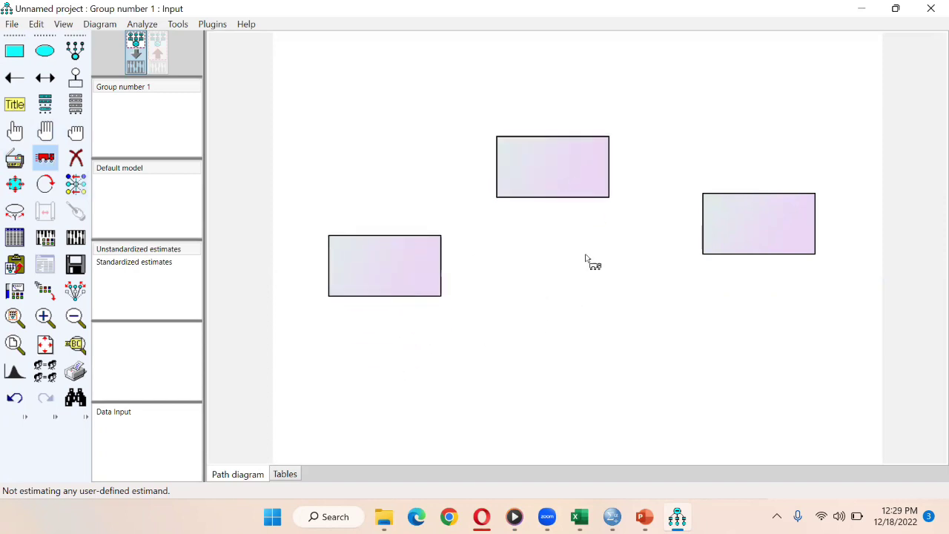
pyautogui.moveTo(719, 231); pyautogui.dragTo(710, 278)
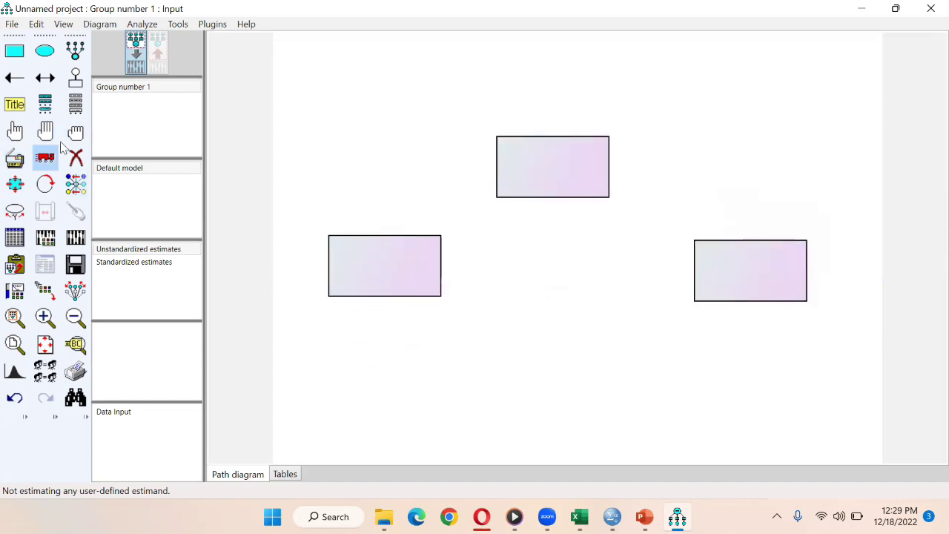
pyautogui.moveTo(567, 189); pyautogui.dragTo(576, 188)
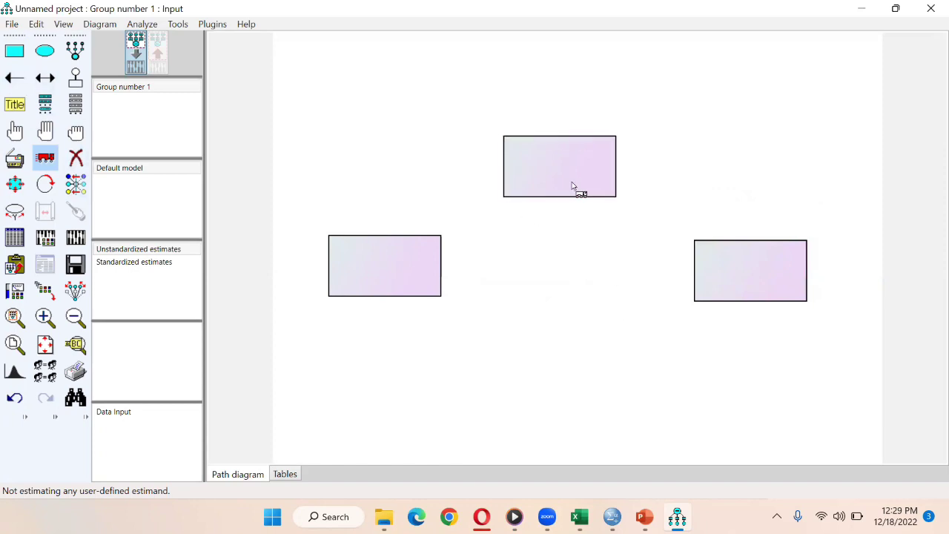
# Step: Draw single-headed paths from the left rectangle to the upper one, upper to right, and left to right
pyautogui.click(14, 79)
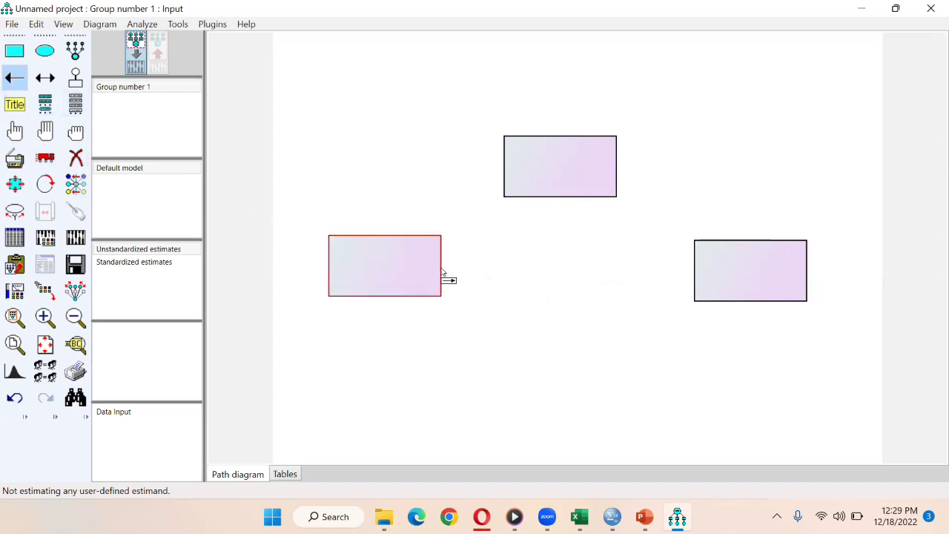
pyautogui.moveTo(441, 272); pyautogui.dragTo(506, 183)
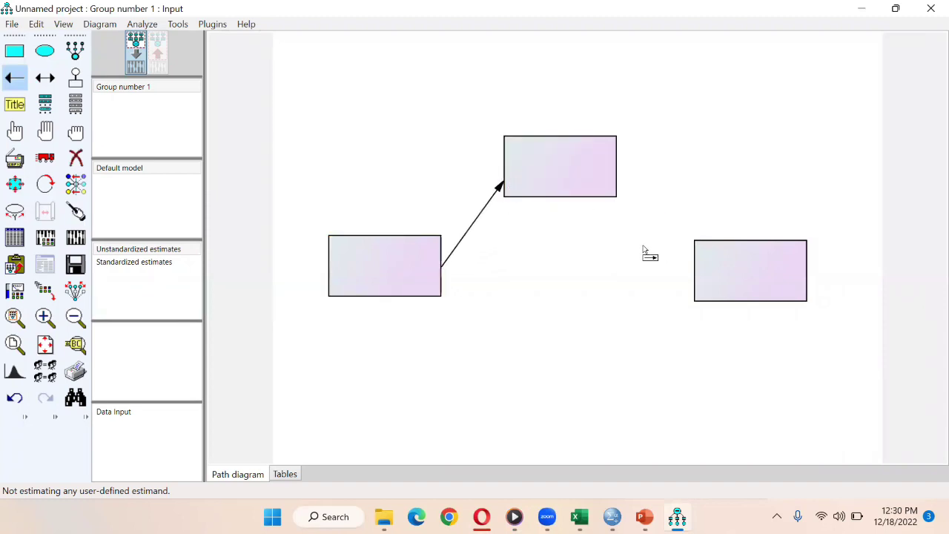
pyautogui.moveTo(615, 184); pyautogui.dragTo(697, 273)
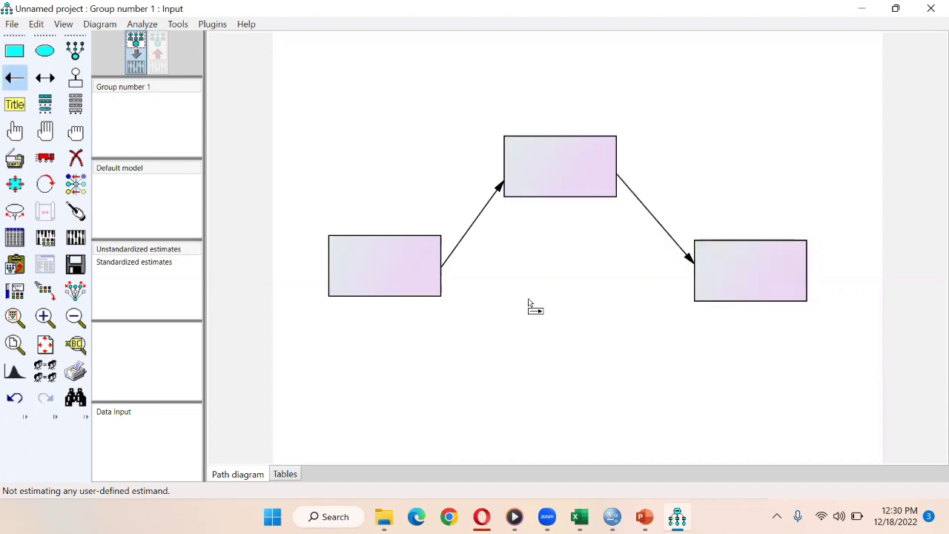
pyautogui.moveTo(445, 280); pyautogui.dragTo(705, 287)
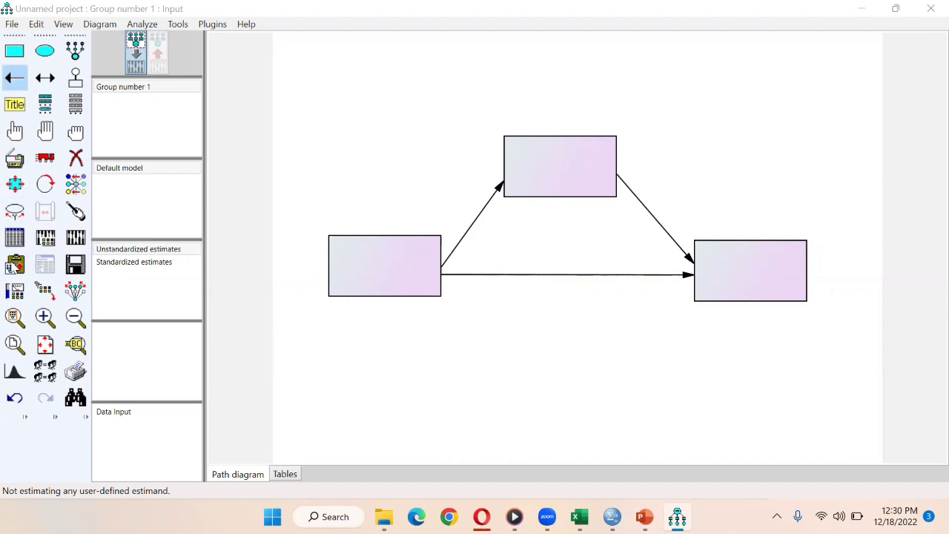
# Step: Attach INPUT DATA.sav from the DATALATIHAN KELAS A3 folder as the data file for Group number 1
pyautogui.click(18, 238)
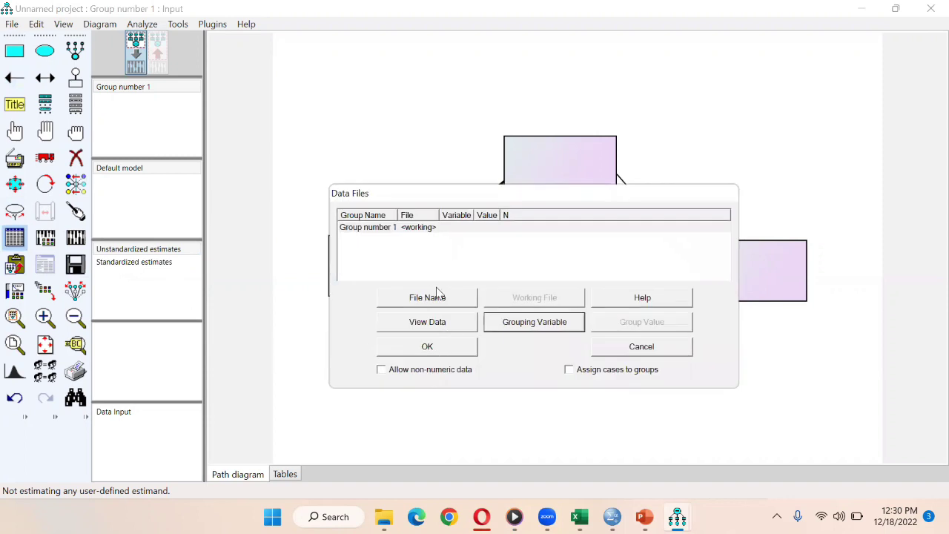
pyautogui.click(415, 298)
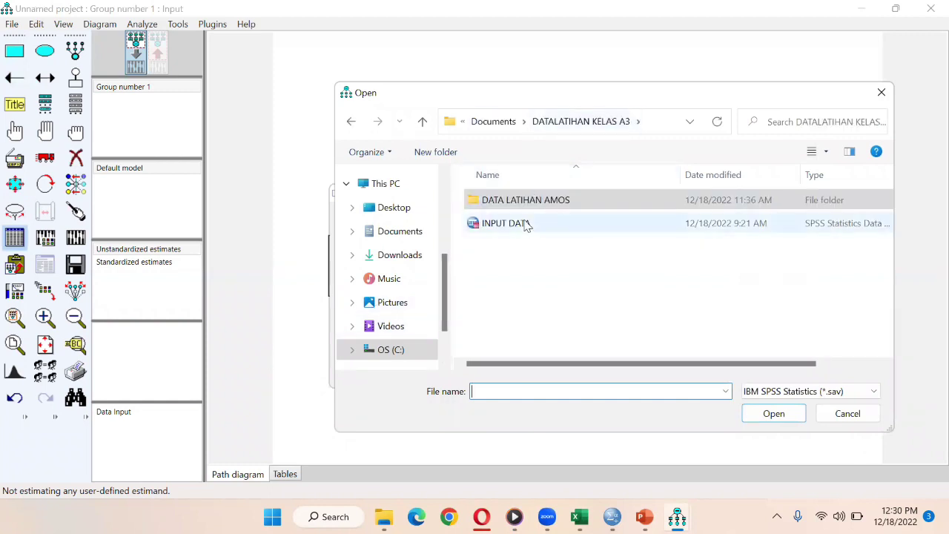
pyautogui.click(493, 222)
pyautogui.click(777, 413)
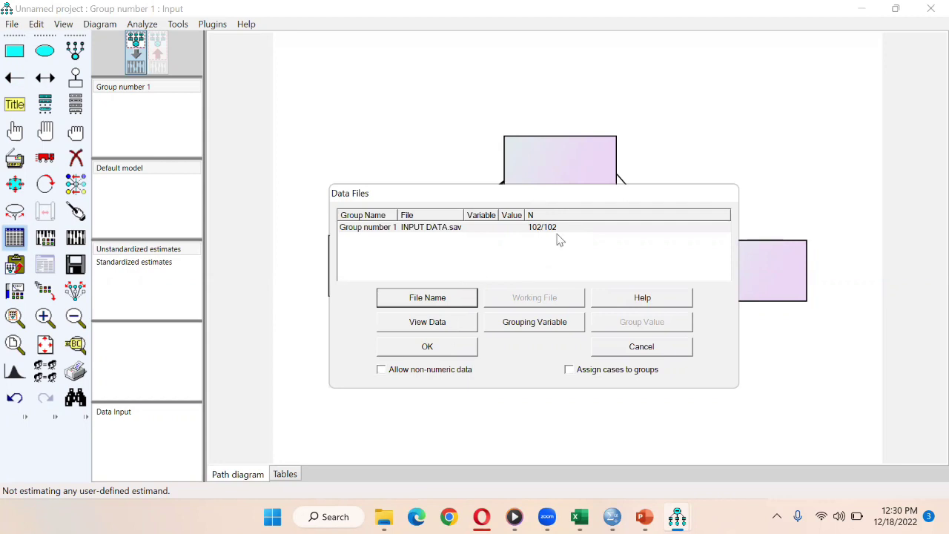
pyautogui.click(405, 350)
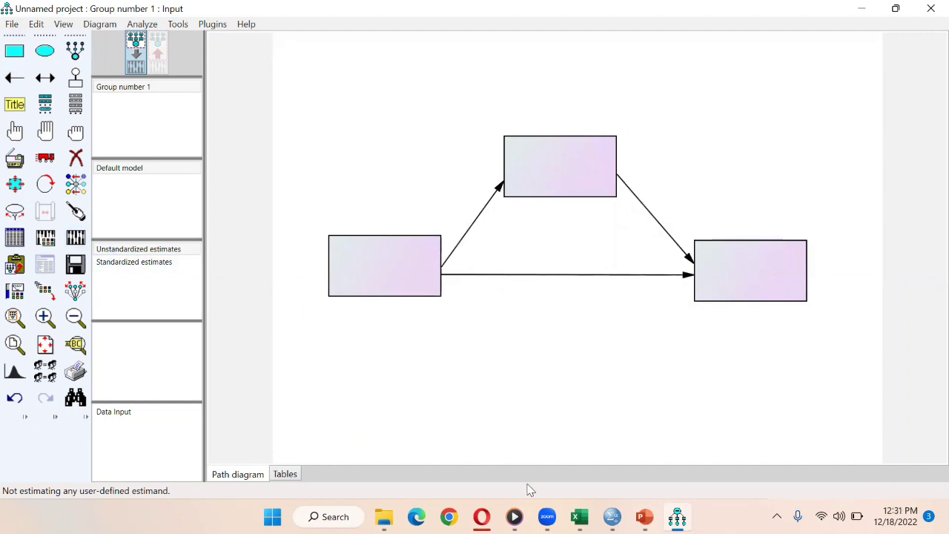
# Step: Review the model-building and SPSS data input items on the Part 1 slide in PowerPoint, then return to Amos
pyautogui.click(643, 517)
pyautogui.press('Up')
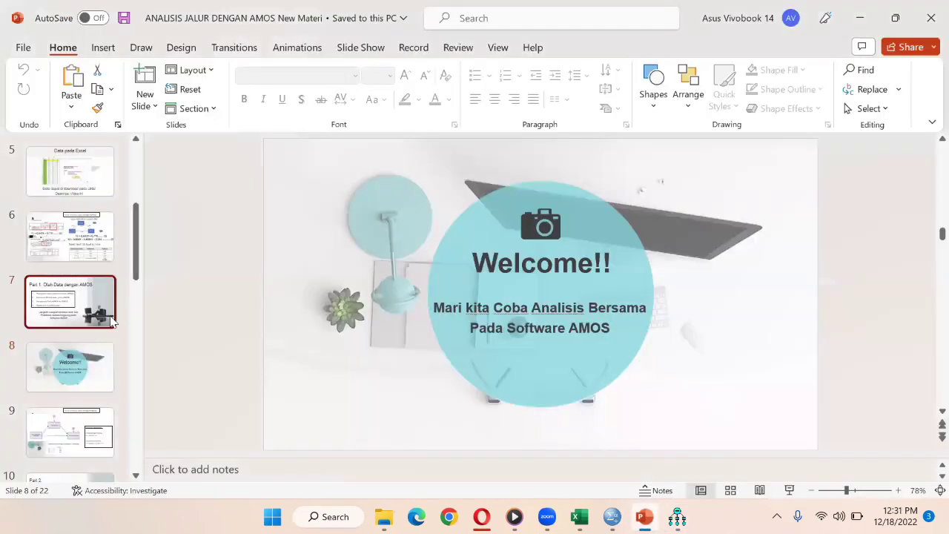
pyautogui.moveTo(537, 267); pyautogui.dragTo(381, 272)
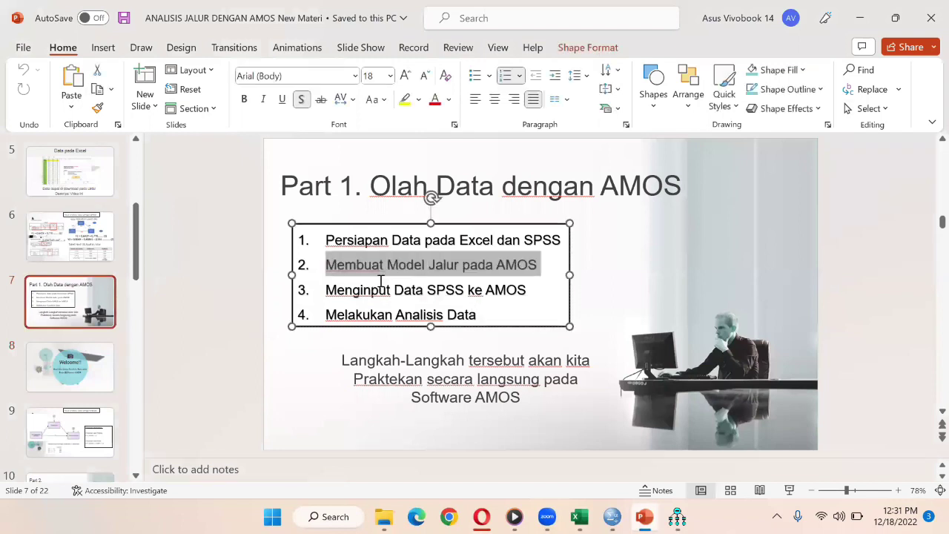
pyautogui.moveTo(527, 289); pyautogui.dragTo(328, 294)
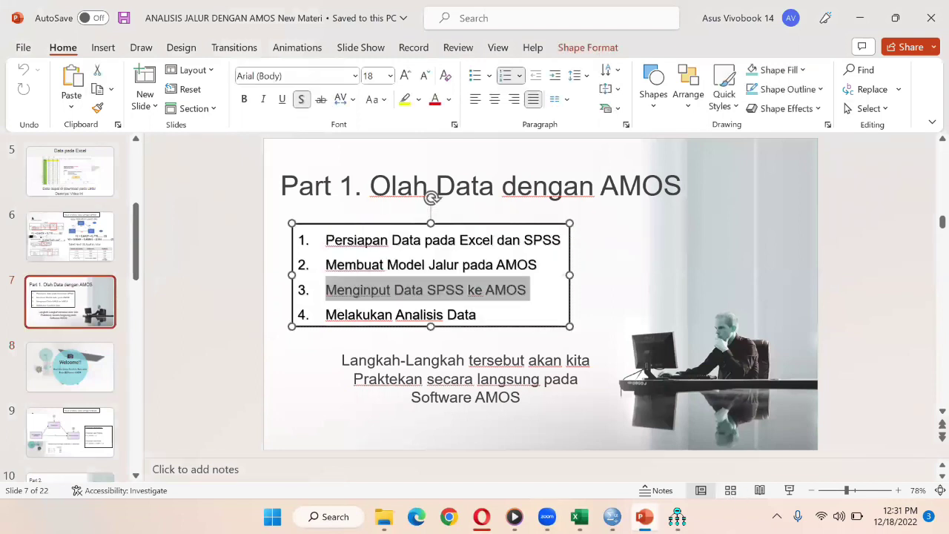
pyautogui.click(612, 517)
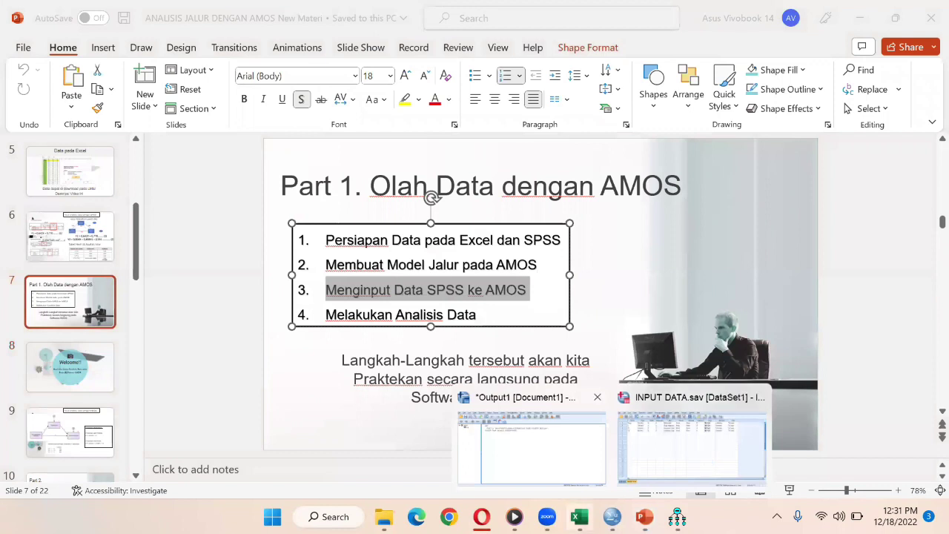
pyautogui.click(676, 517)
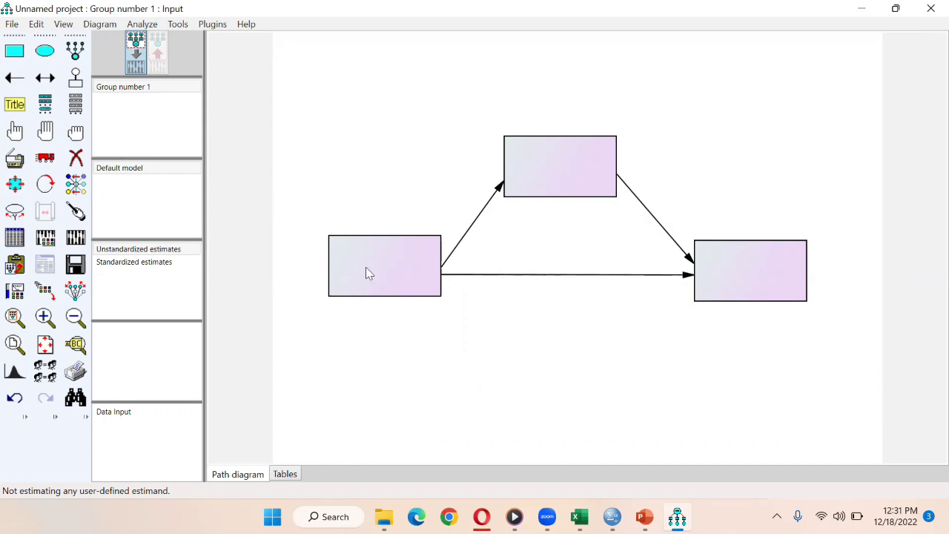
# Step: List the variables in the dataset and assign Gaya Kepemimpinan Demokratis (X) to the left rectangle
pyautogui.click(75, 108)
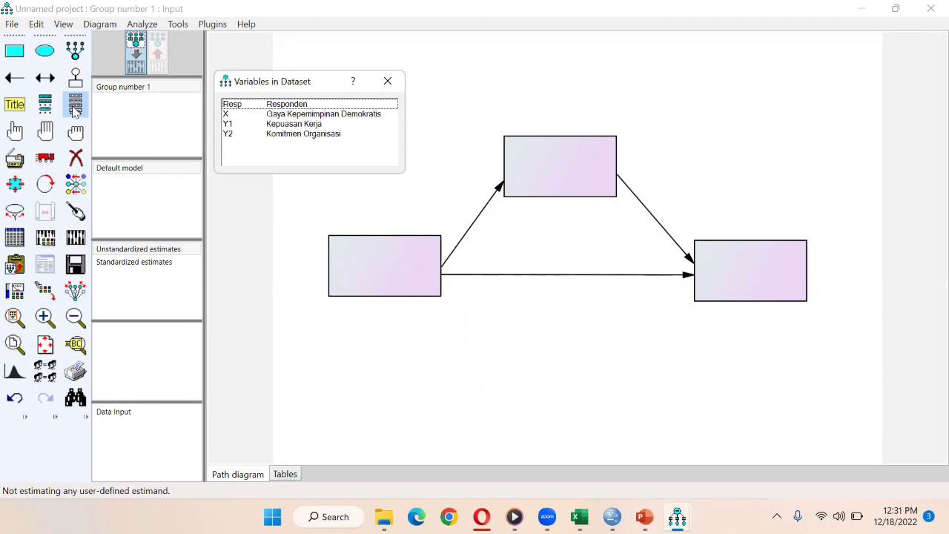
pyautogui.moveTo(319, 81); pyautogui.dragTo(297, 149)
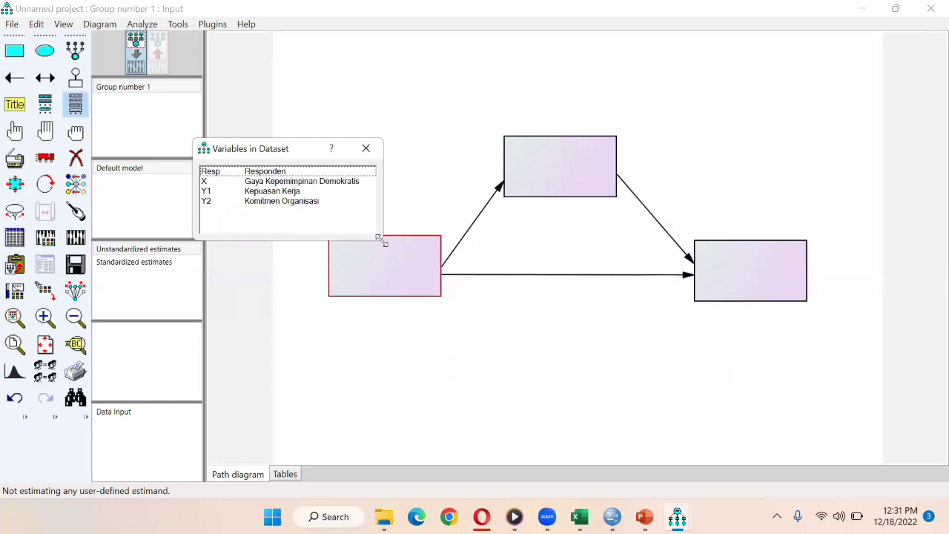
pyautogui.moveTo(381, 242); pyautogui.dragTo(342, 218)
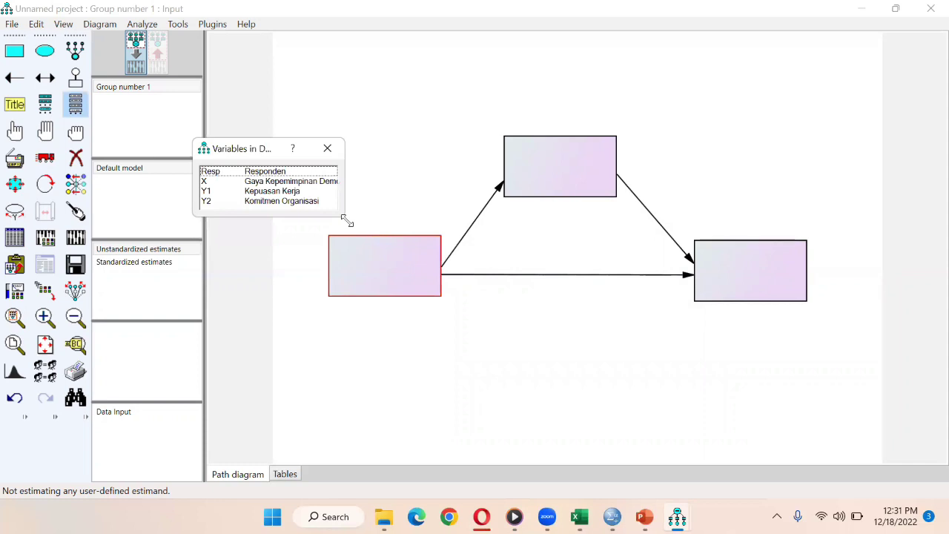
pyautogui.moveTo(343, 218); pyautogui.dragTo(407, 222)
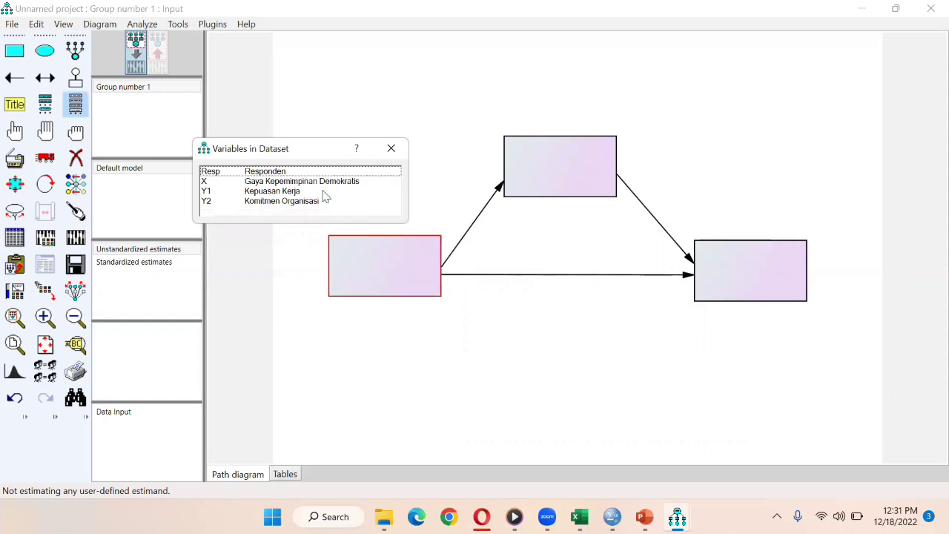
pyautogui.click(282, 183)
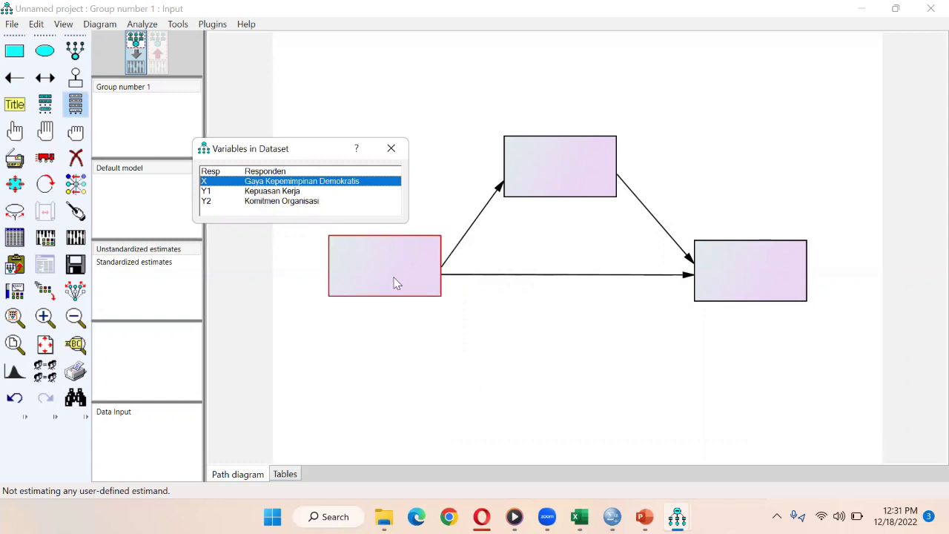
pyautogui.moveTo(279, 184); pyautogui.dragTo(378, 266)
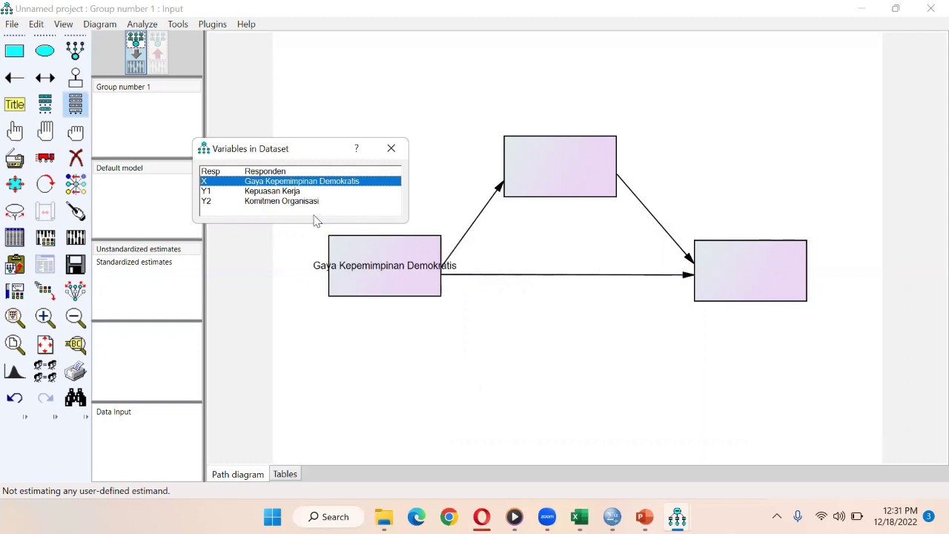
# Step: Assign Kepuasan Kerja (Y1) to the upper rectangle and Komitmen Organisasi (Y2) to the right rectangle, and close the variable list
pyautogui.click(277, 191)
pyautogui.moveTo(436, 223); pyautogui.dragTo(550, 191)
pyautogui.click(254, 201)
pyautogui.moveTo(254, 201); pyautogui.dragTo(740, 267)
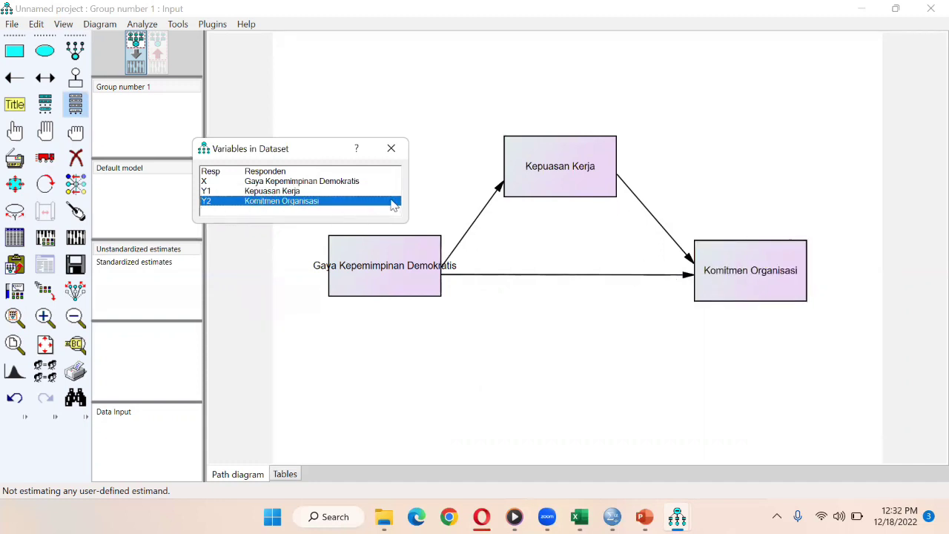
pyautogui.moveTo(335, 152); pyautogui.dragTo(253, 199)
pyautogui.click(319, 205)
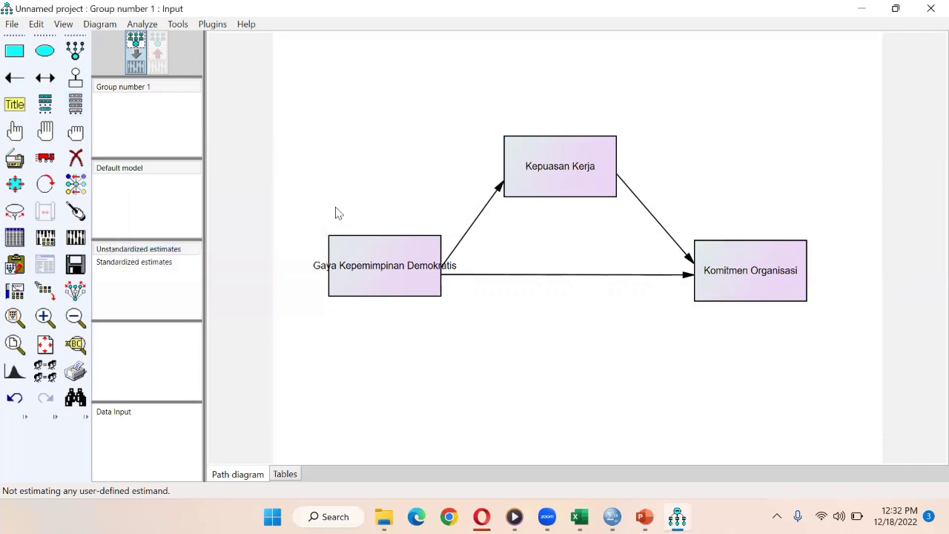
# Step: Break the left rectangle's variable label before Demokratis and append (X) to the second line
pyautogui.doubleClick(400, 269)
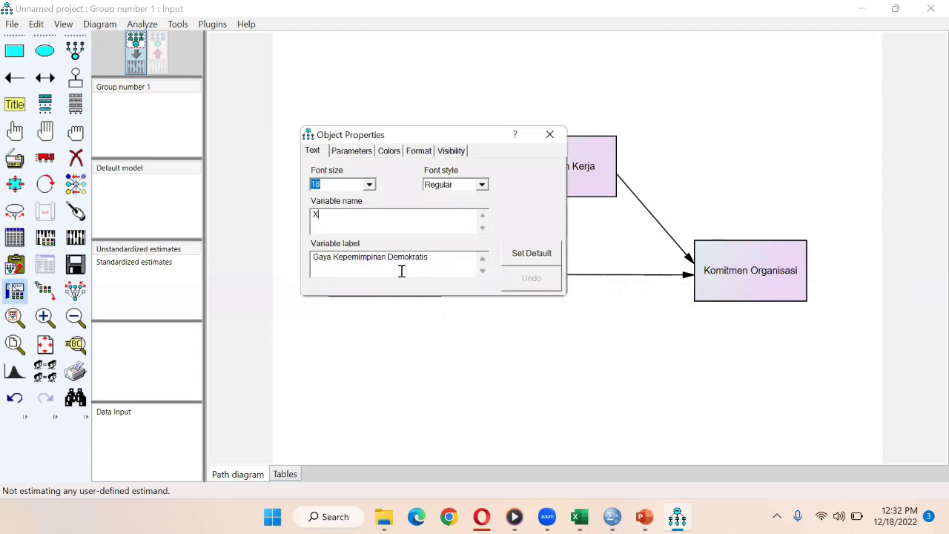
pyautogui.click(549, 134)
pyautogui.doubleClick(407, 244)
pyautogui.click(389, 257)
pyautogui.press('Return')
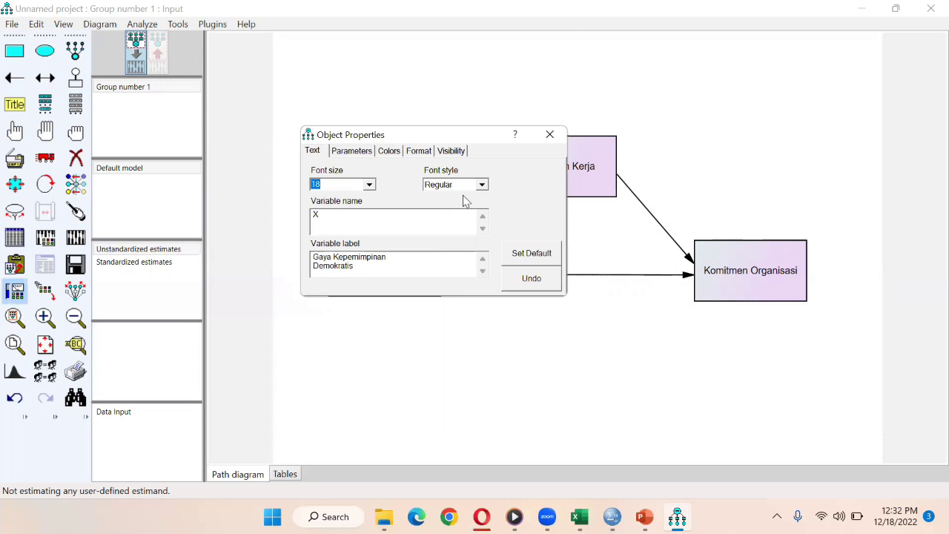
pyautogui.press('Escape')
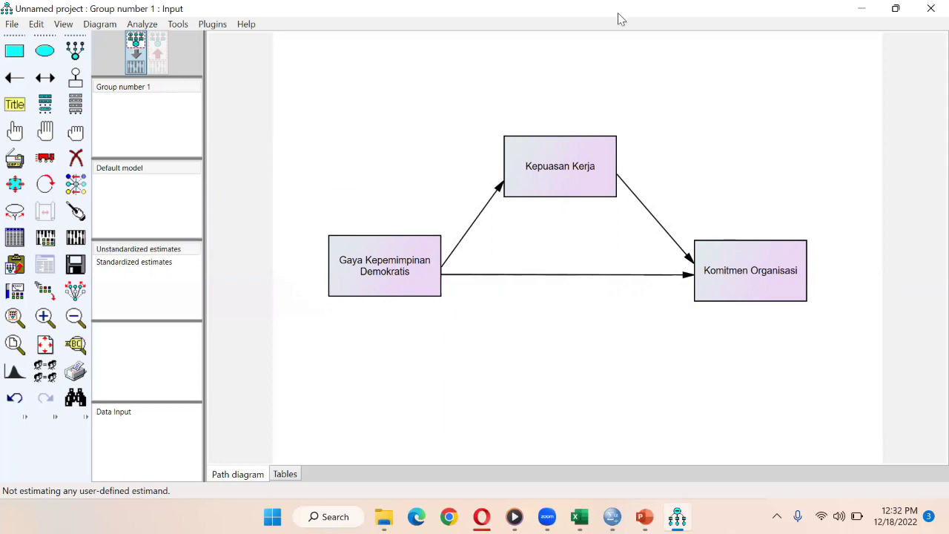
pyautogui.doubleClick(401, 276)
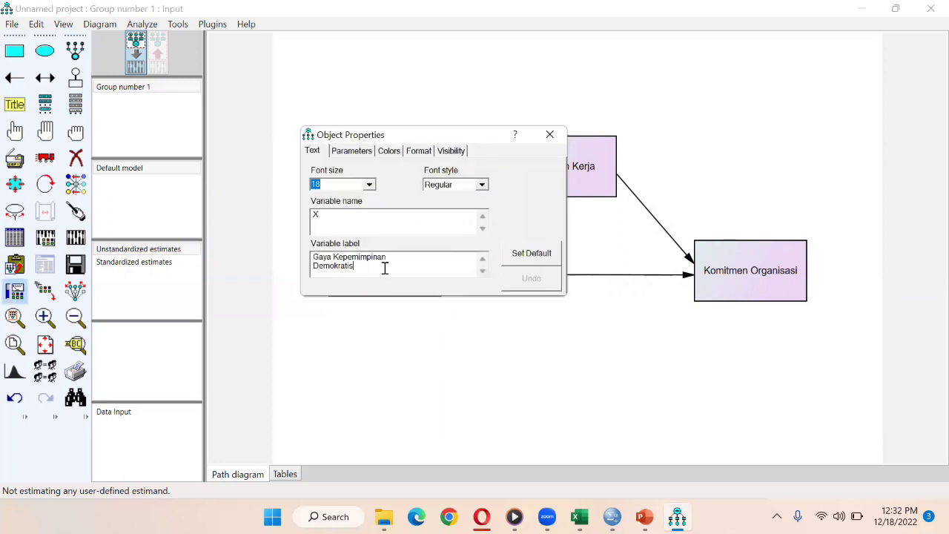
pyautogui.write('(X')
pyautogui.click(549, 134)
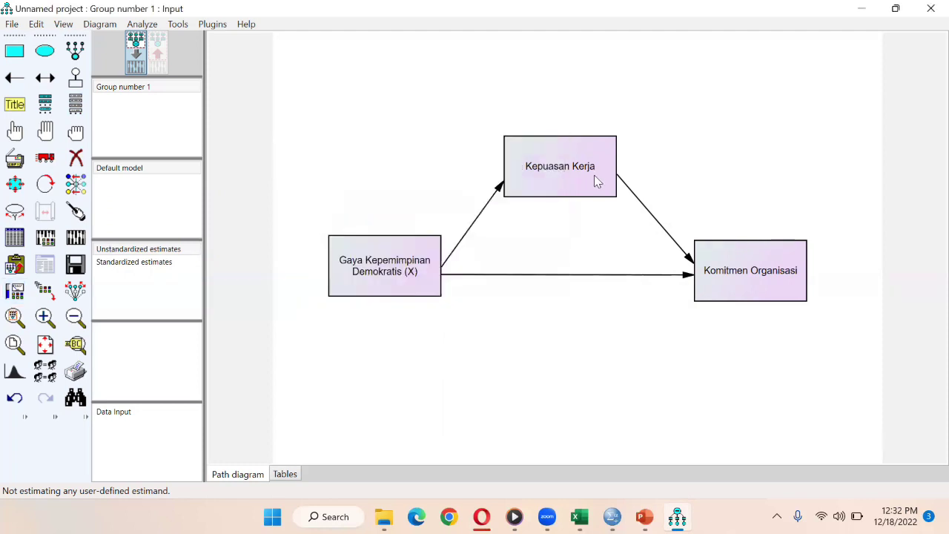
# Step: Add (Y1) and (Y2) on a second line of the Kepuasan Kerja and Komitmen Organisasi variable labels
pyautogui.doubleClick(568, 180)
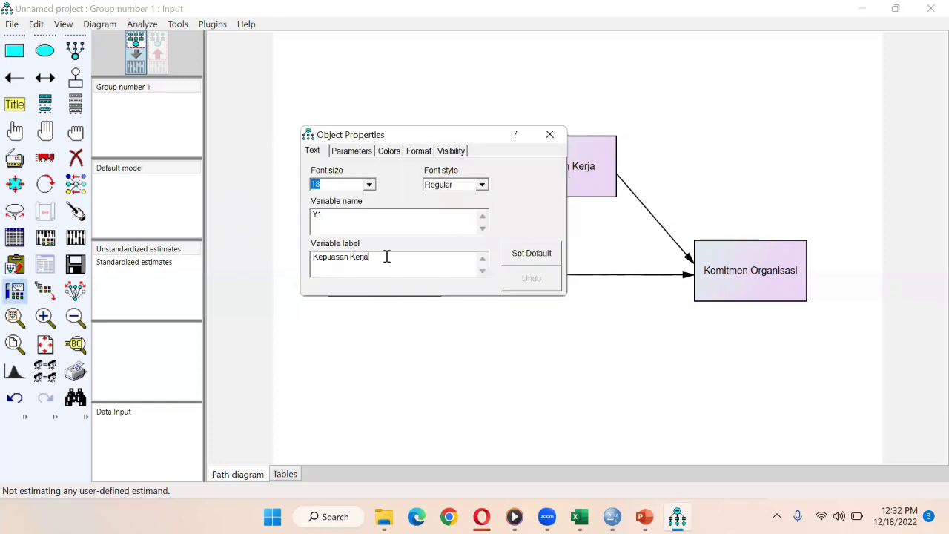
pyautogui.write('(Y1')
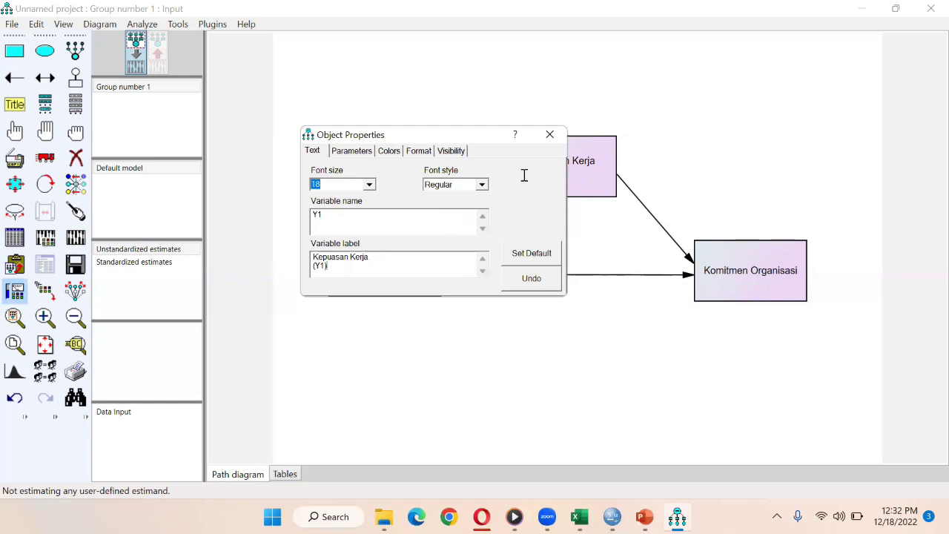
pyautogui.click(549, 134)
pyautogui.doubleClick(737, 287)
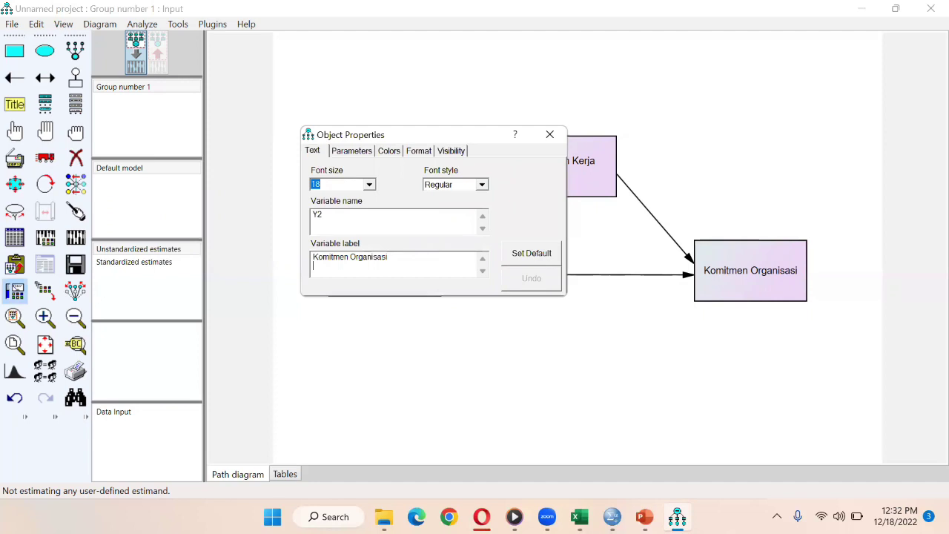
pyautogui.press('Return')
pyautogui.write('(')
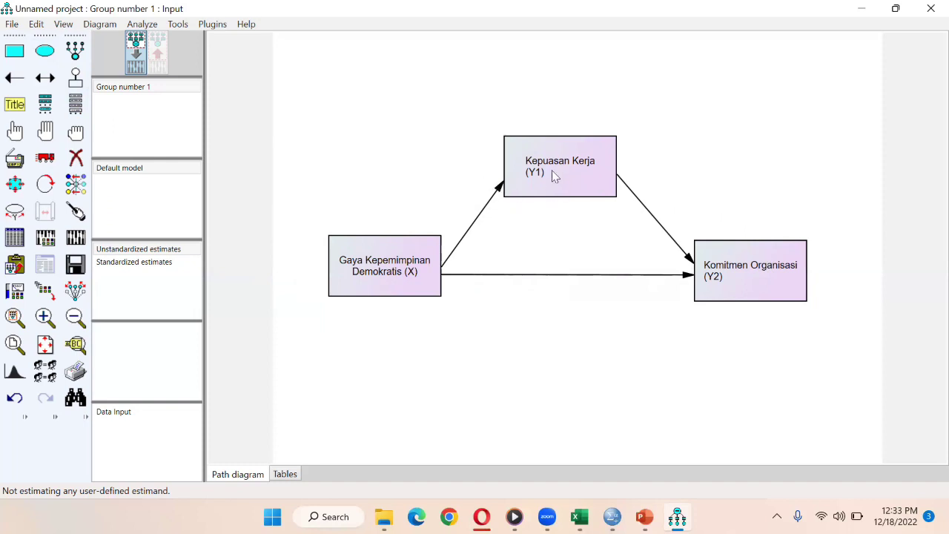
# Step: Attach a unique error variable to both the Kepuasan Kerja (Y1) and Komitmen Organisasi (Y2) rectangles
pyautogui.click(72, 82)
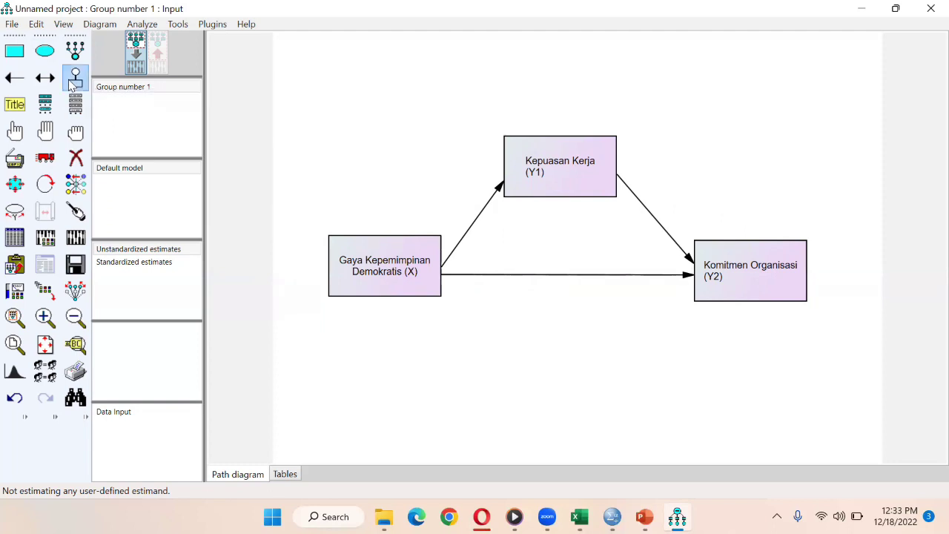
pyautogui.click(563, 157)
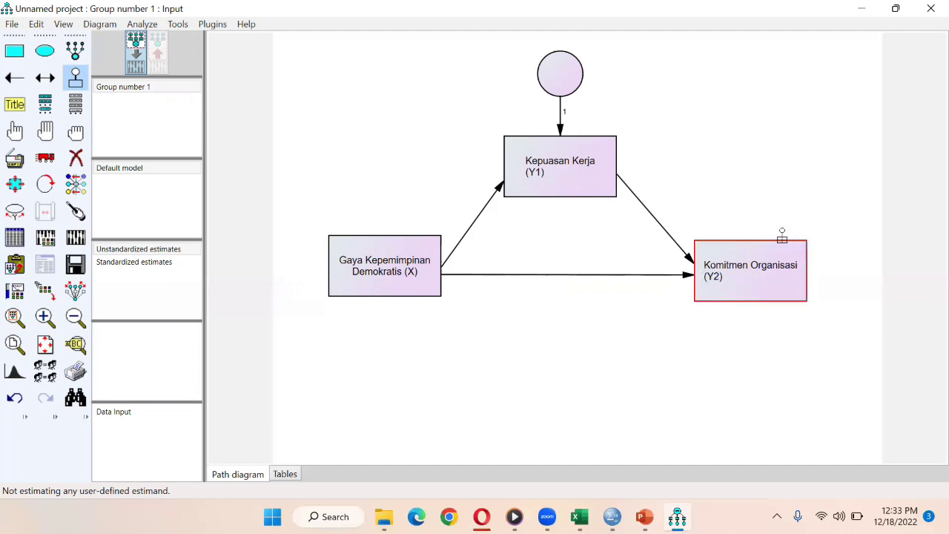
pyautogui.click(752, 248)
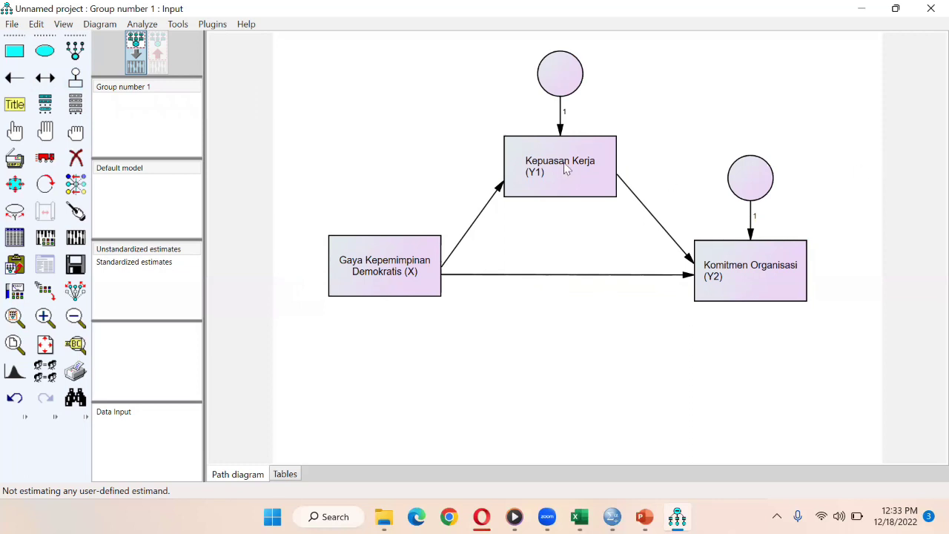
# Step: Shrink both error circles to roughly half size and move them closer to their rectangles
pyautogui.click(16, 187)
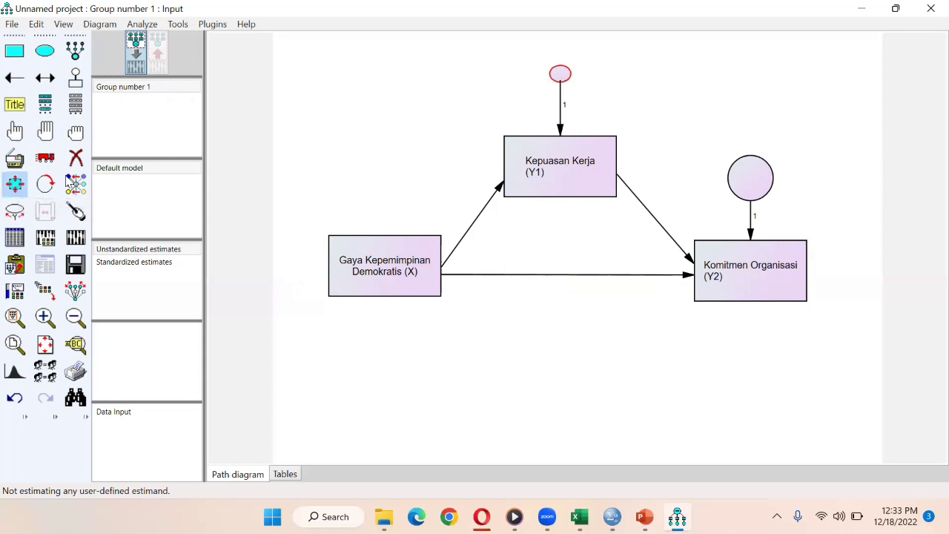
pyautogui.moveTo(752, 186); pyautogui.dragTo(771, 186)
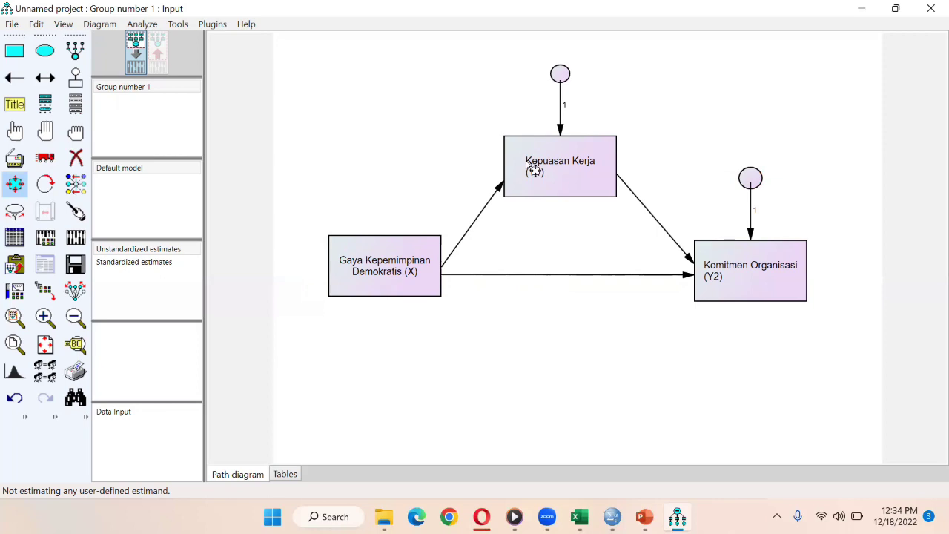
pyautogui.click(51, 163)
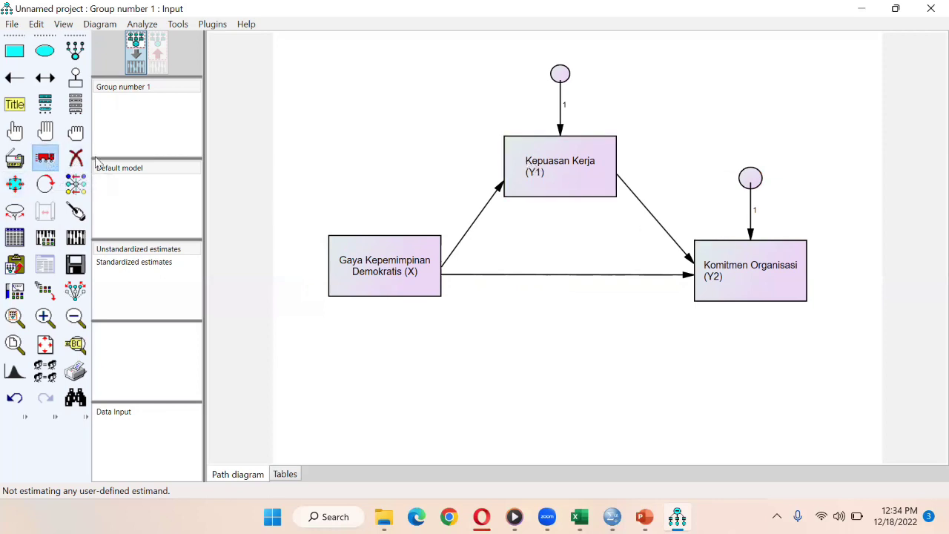
pyautogui.moveTo(559, 73); pyautogui.dragTo(561, 95)
pyautogui.moveTo(753, 184); pyautogui.dragTo(754, 207)
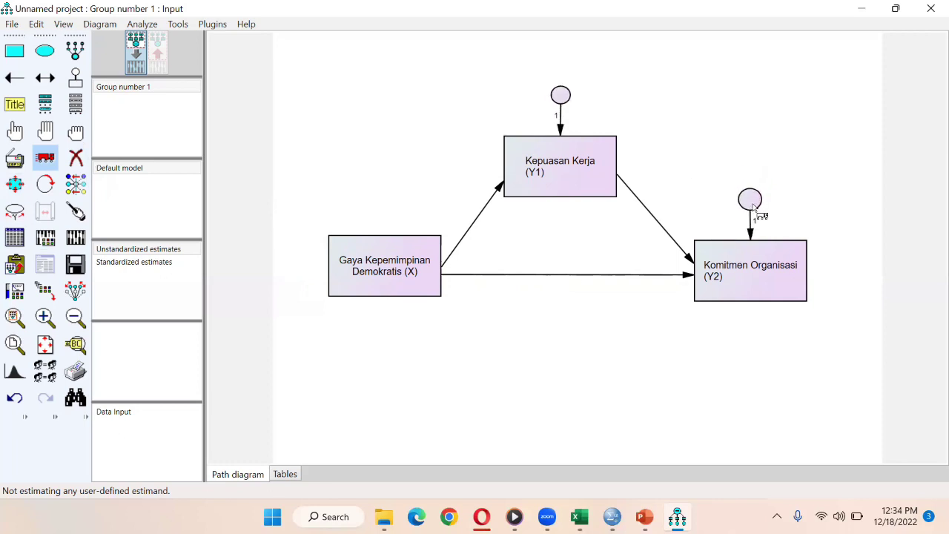
# Step: Name the error variable above Kepuasan Kerja e1 and the one above Komitmen Organisasi e2
pyautogui.doubleClick(531, 179)
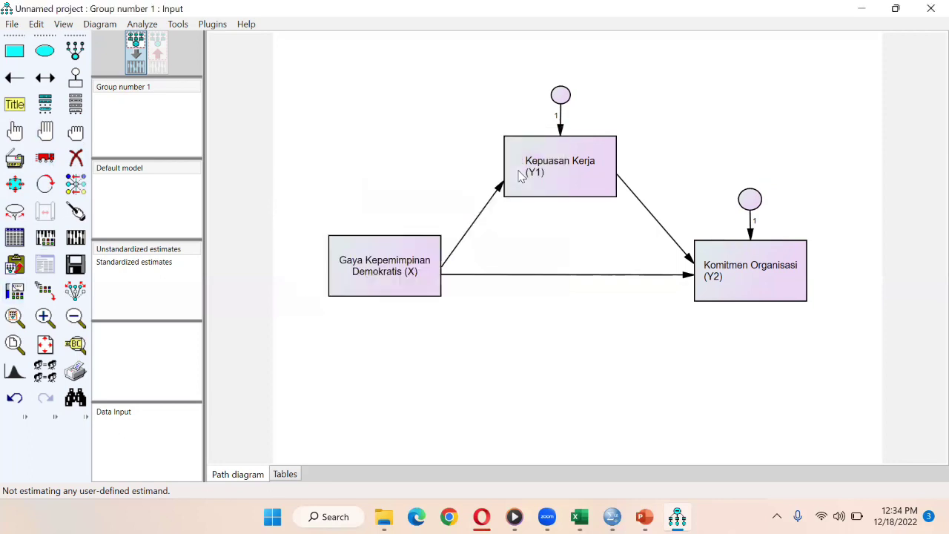
pyautogui.doubleClick(521, 175)
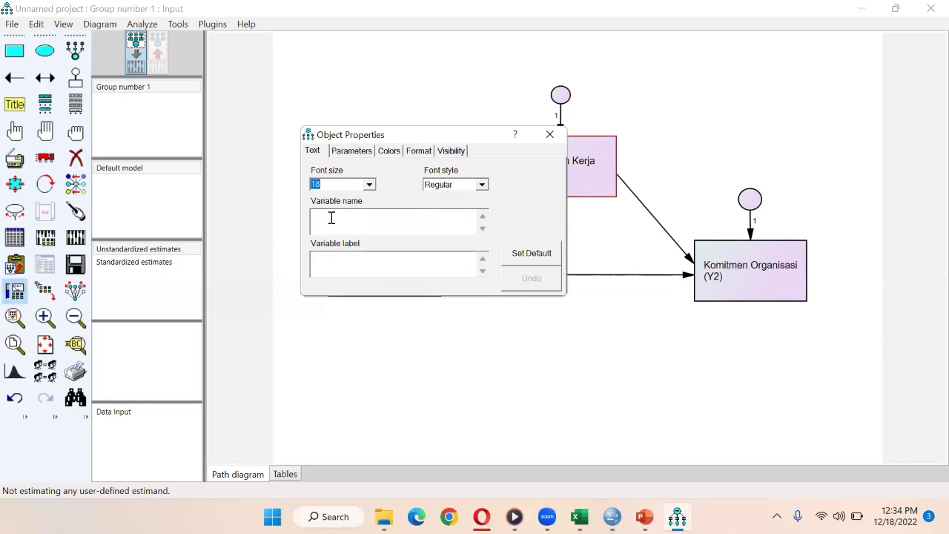
pyautogui.write('e1')
pyautogui.click(756, 204)
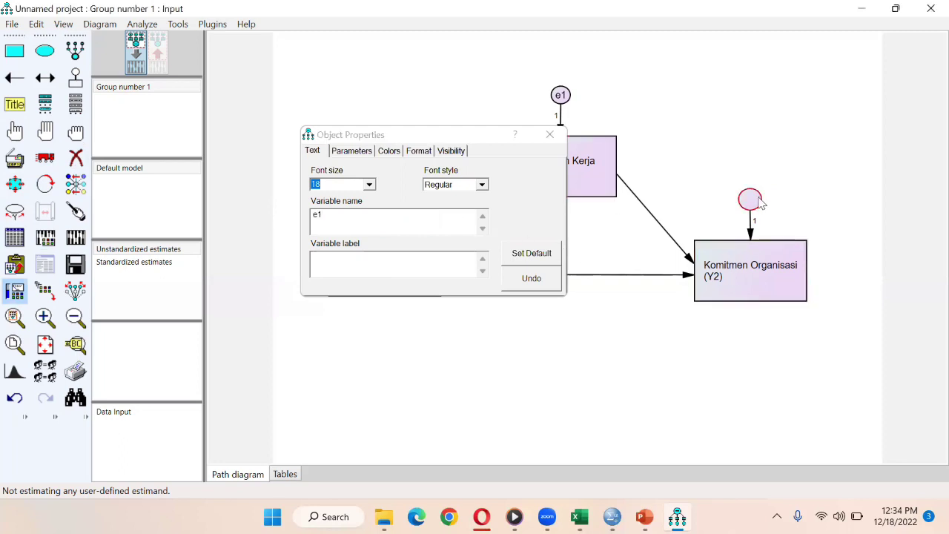
pyautogui.write('e2')
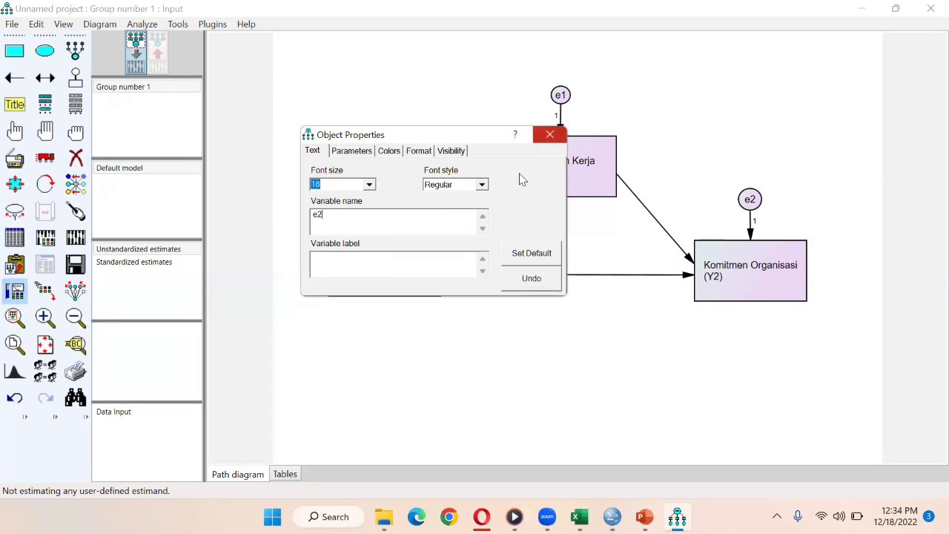
pyautogui.click(549, 134)
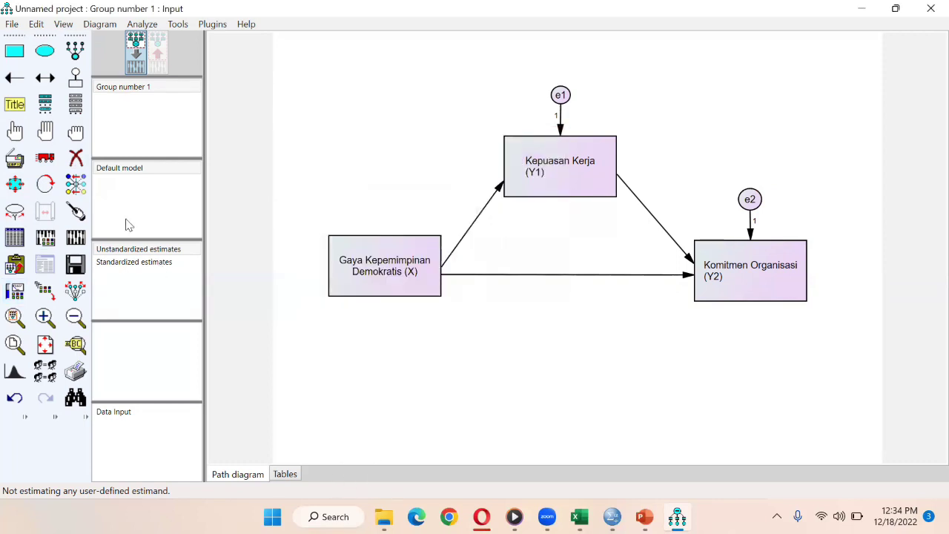
# Step: Save the model as Data Input in the Data latihan amos 1 folder, replacing the existing file
pyautogui.click(76, 265)
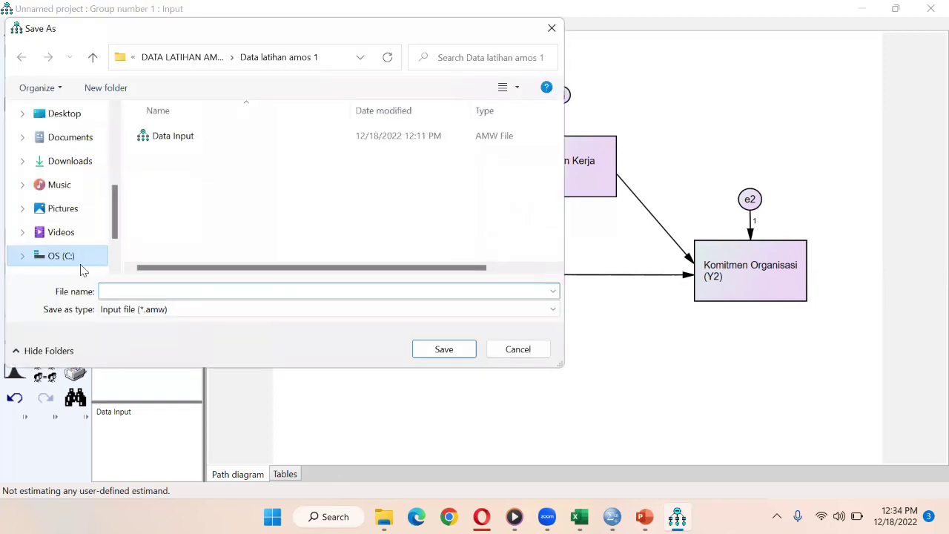
pyautogui.click(519, 349)
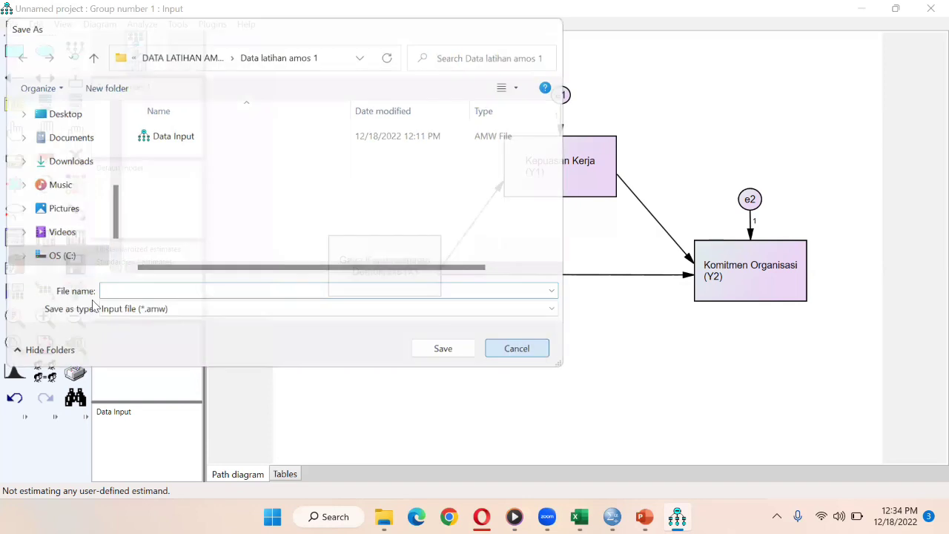
pyautogui.click(76, 265)
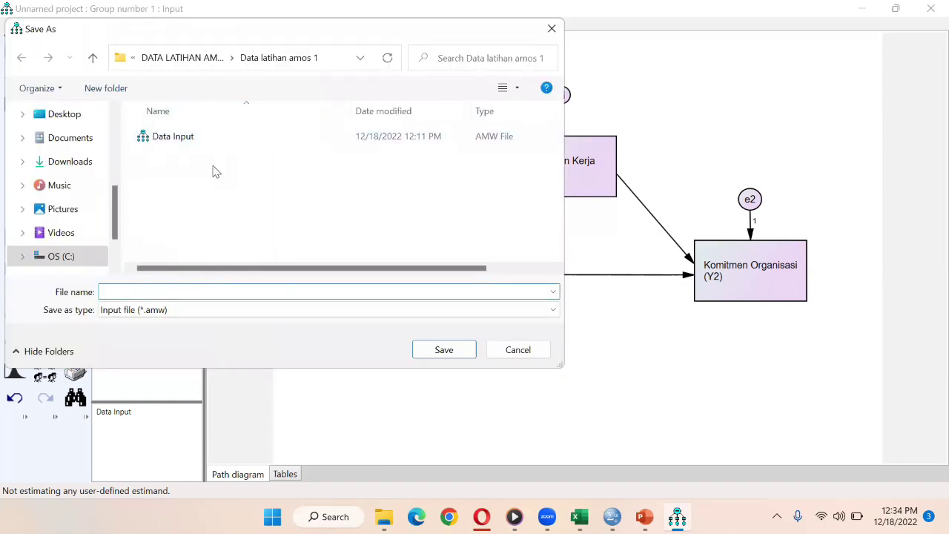
pyautogui.rightClick(187, 197)
pyautogui.click(185, 187)
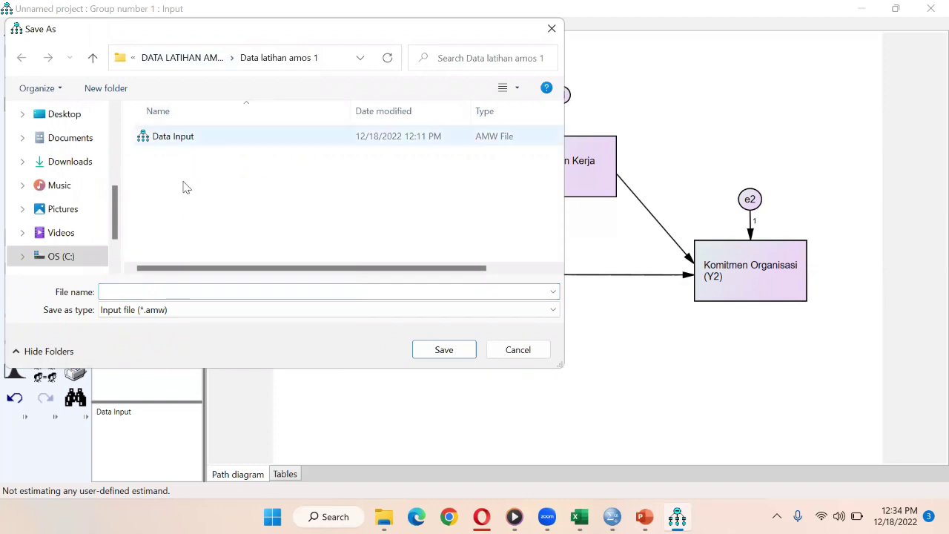
pyautogui.rightClick(191, 195)
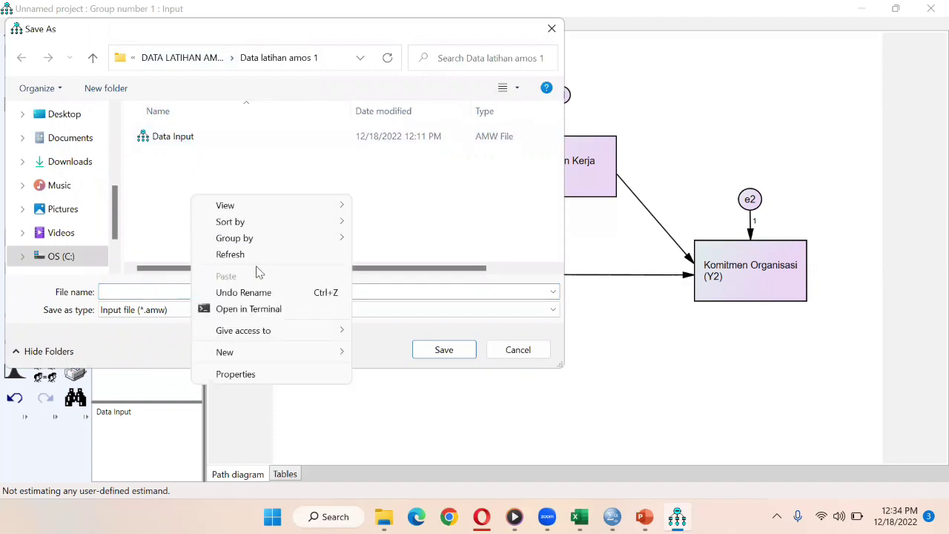
pyautogui.click(173, 171)
pyautogui.rightClick(207, 217)
pyautogui.click(176, 169)
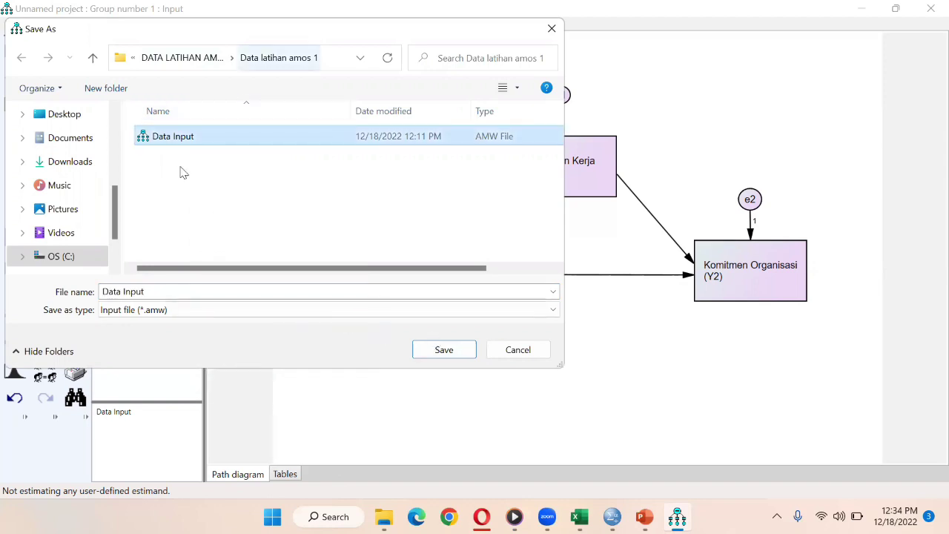
pyautogui.hotkey('alt', 'Up')
pyautogui.doubleClick(184, 138)
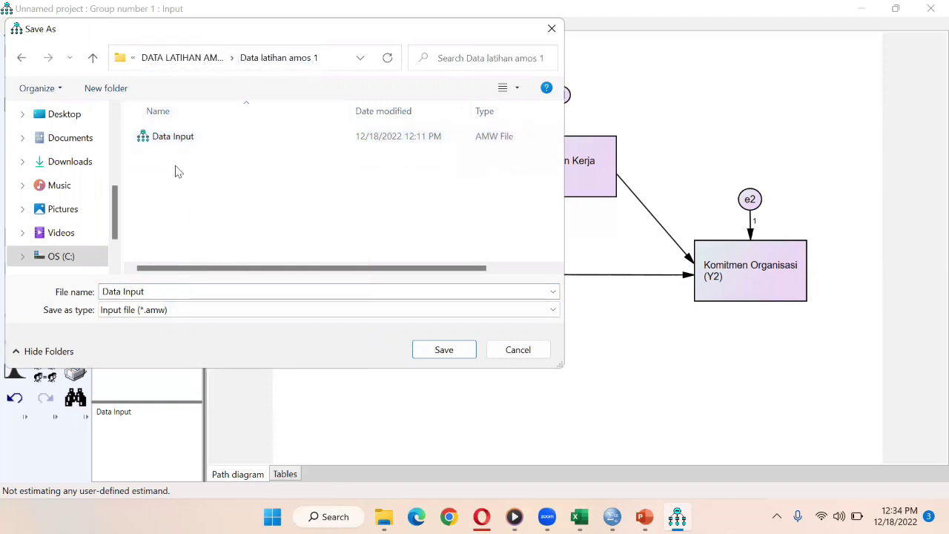
pyautogui.click(447, 349)
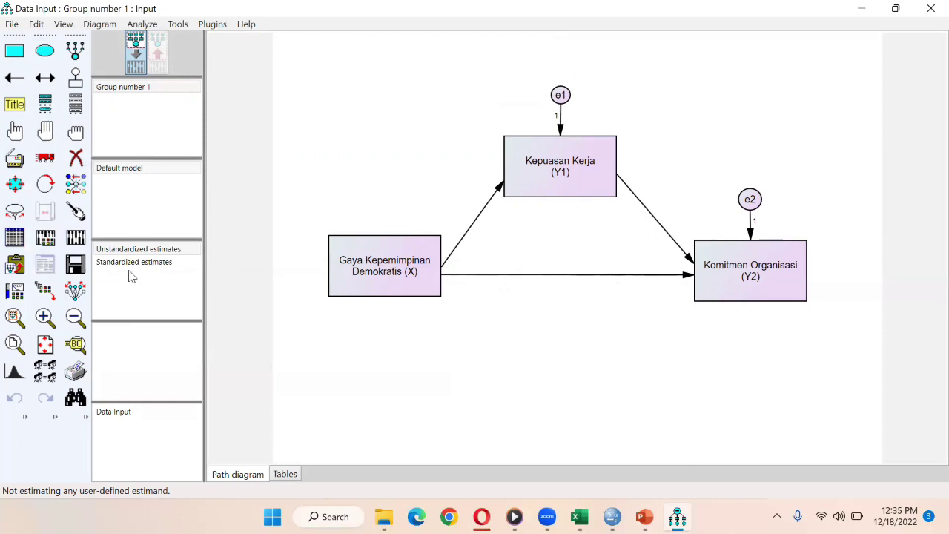
# Step: Request standardized estimates, squared multiple correlations, sample, implied, all implied and residual moments, and modification indices in the analysis output
pyautogui.click(46, 239)
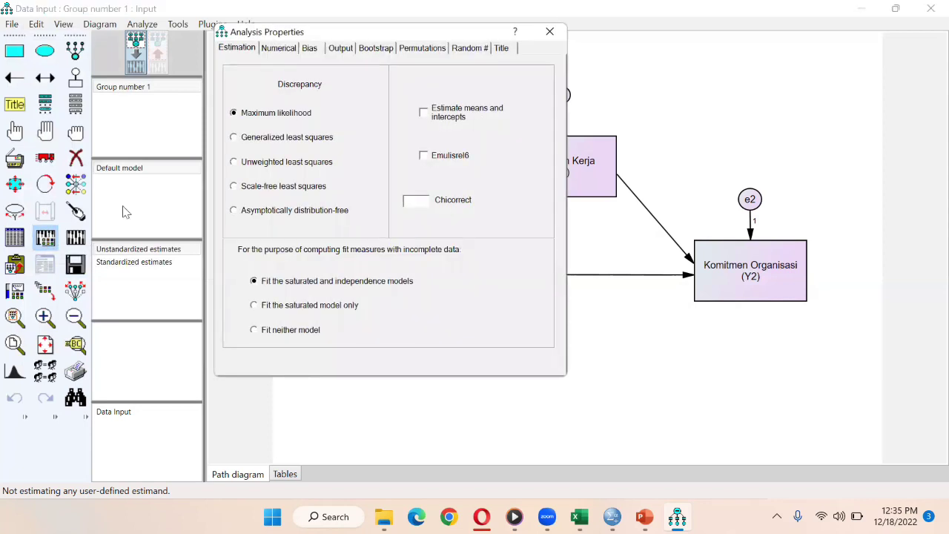
pyautogui.click(45, 240)
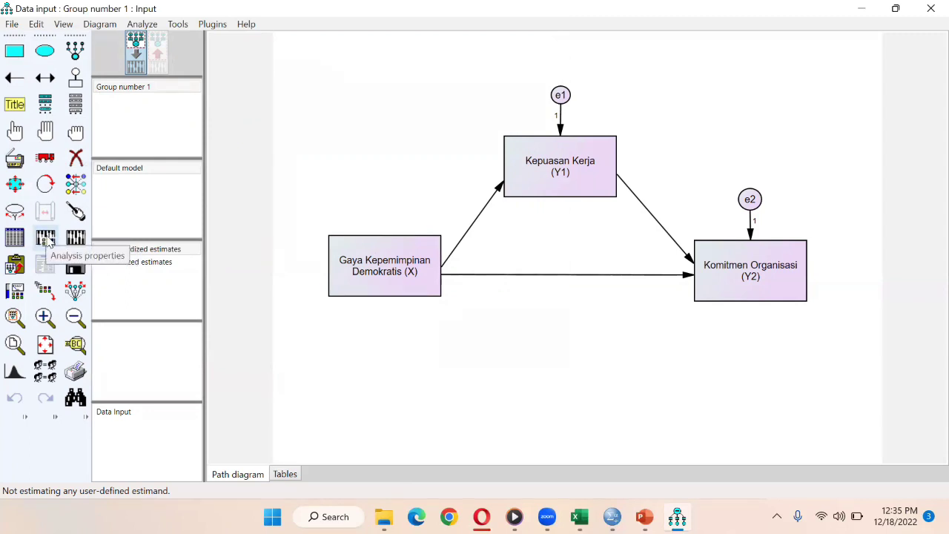
pyautogui.click(47, 240)
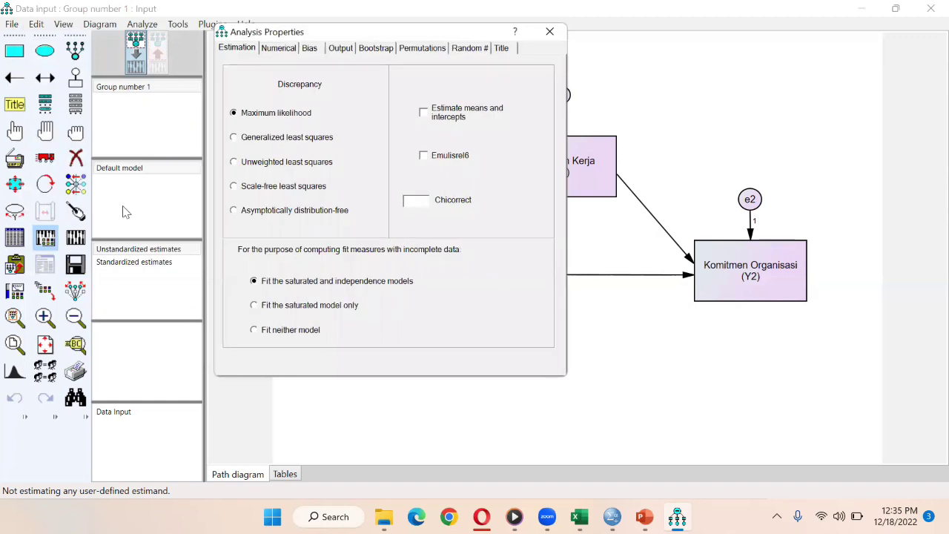
pyautogui.click(348, 49)
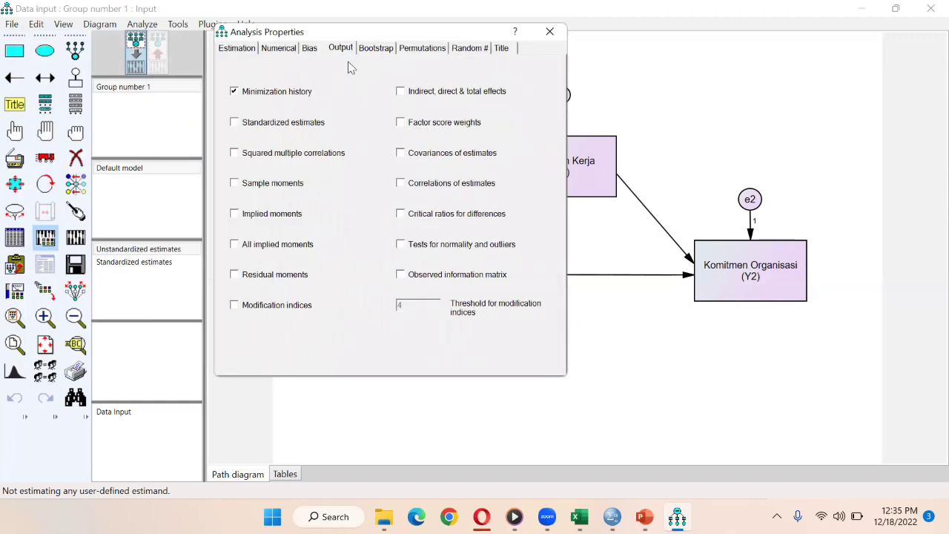
pyautogui.click(236, 123)
pyautogui.click(244, 186)
pyautogui.click(248, 218)
pyautogui.click(249, 246)
pyautogui.click(245, 279)
pyautogui.click(262, 307)
# Step: Add the observed information matrix, normality tests, critical ratios, correlations, covariances, factor score weights and indirect, direct and total effects to the output
pyautogui.click(412, 277)
pyautogui.click(420, 247)
pyautogui.click(418, 215)
pyautogui.click(418, 185)
pyautogui.click(416, 154)
pyautogui.click(410, 123)
pyautogui.click(412, 95)
pyautogui.click(550, 33)
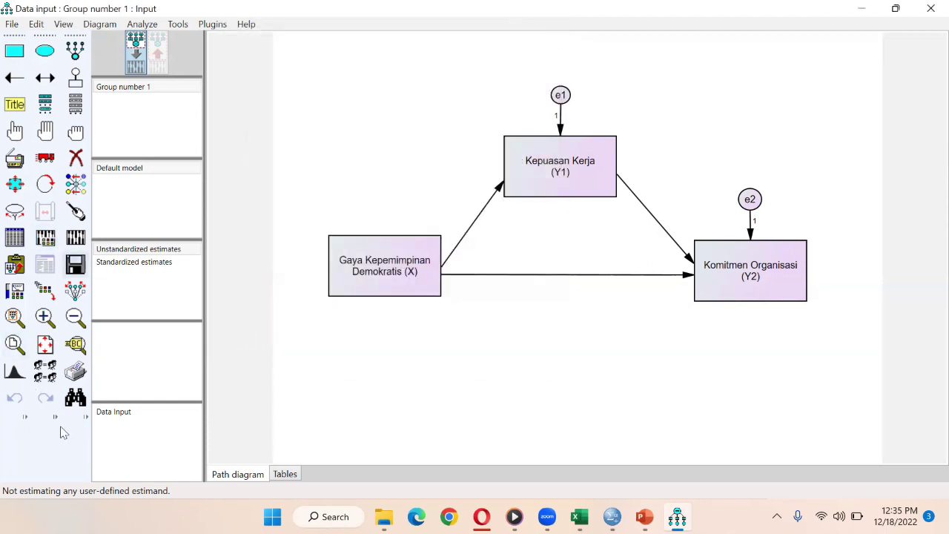
# Step: Calculate the model estimates and display the standardized estimates on the output path diagram
pyautogui.click(76, 243)
pyautogui.click(141, 23)
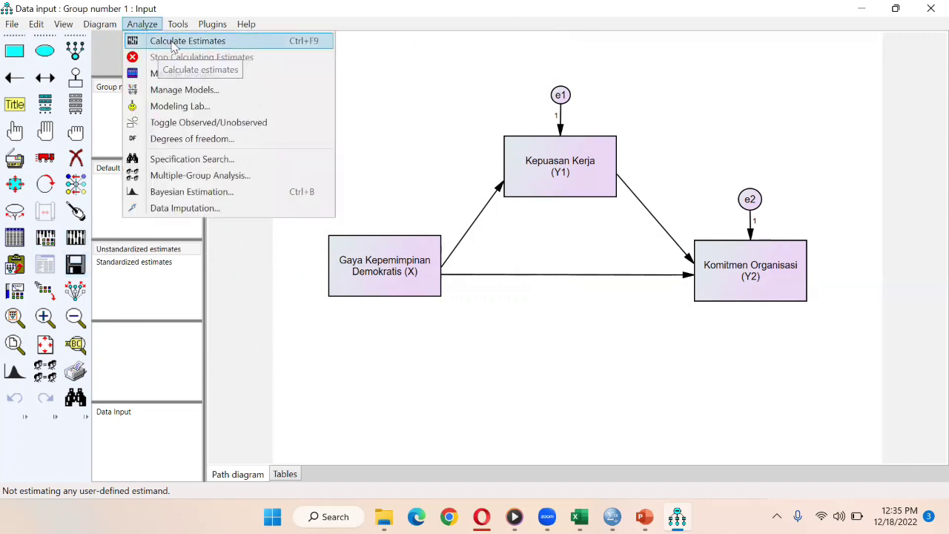
pyautogui.click(172, 42)
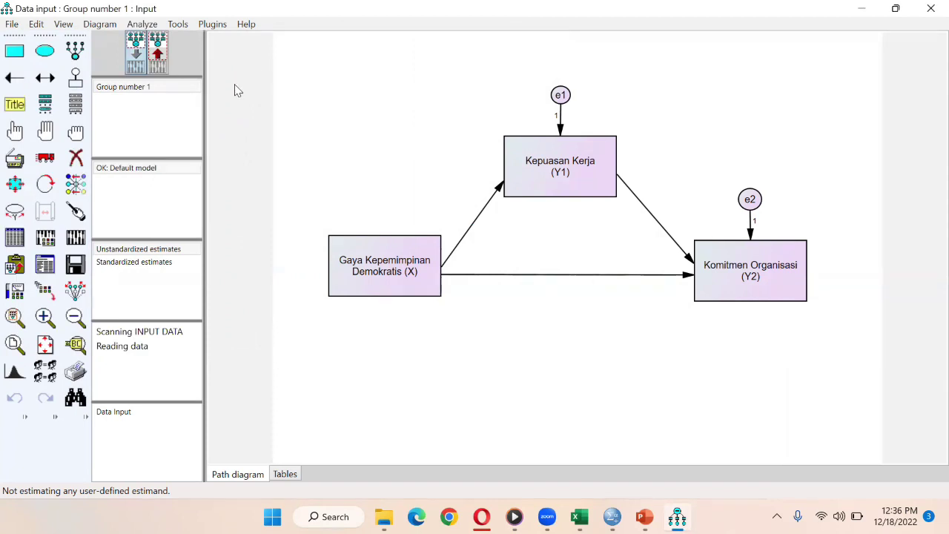
pyautogui.click(157, 53)
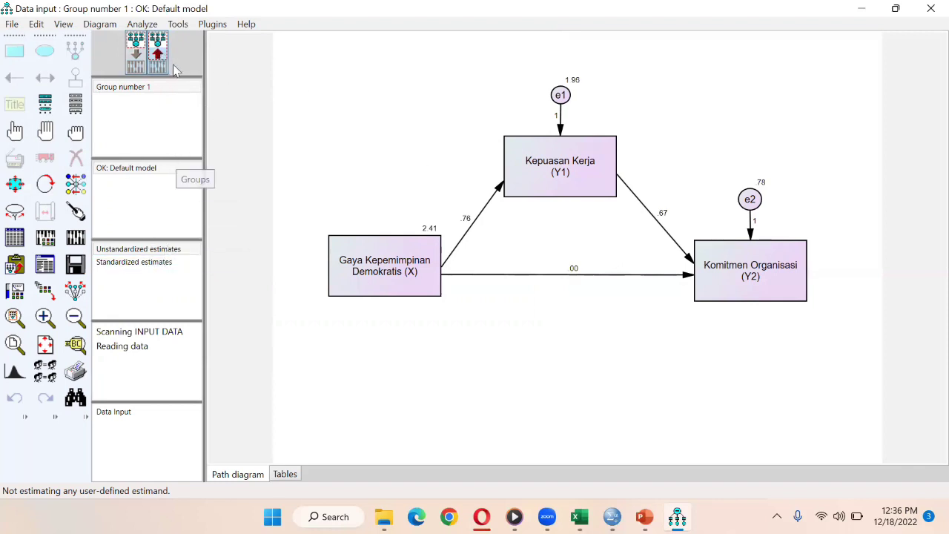
pyautogui.click(130, 267)
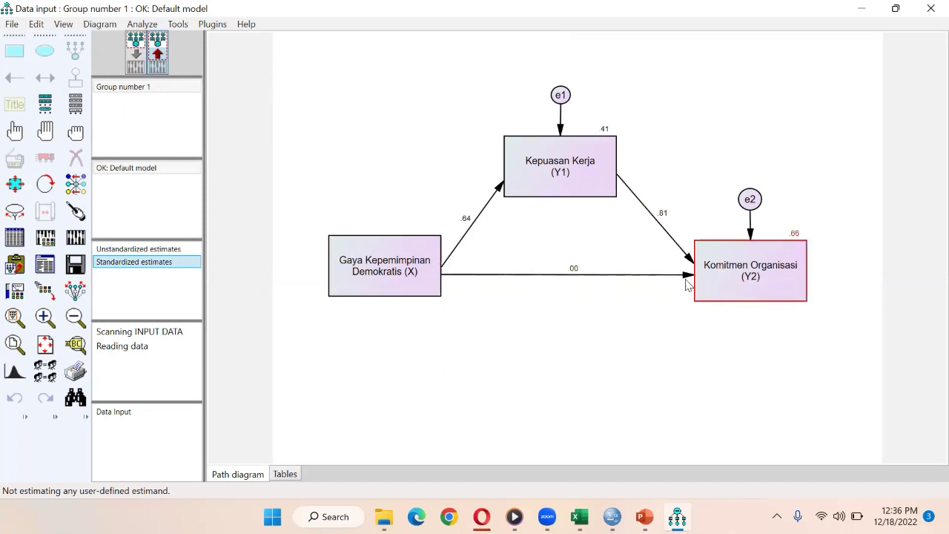
# Step: Open the text output in a maximized window and examine the regression weights, variances and squared multiple correlations under Estimates
pyautogui.click(62, 26)
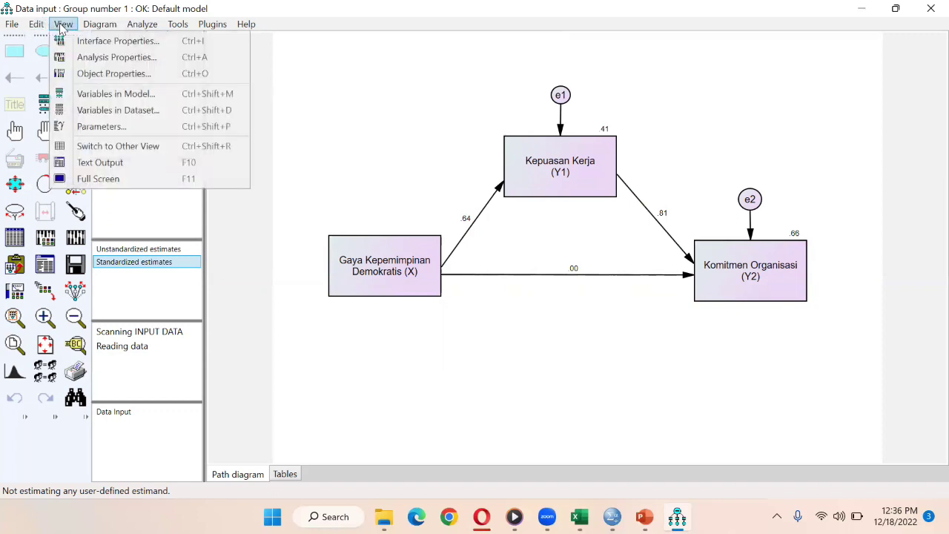
pyautogui.click(102, 165)
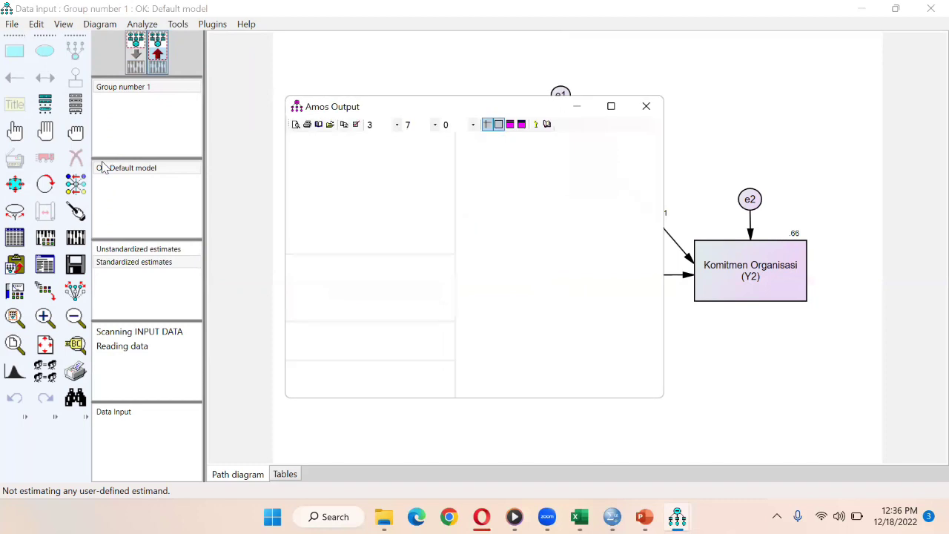
pyautogui.click(610, 109)
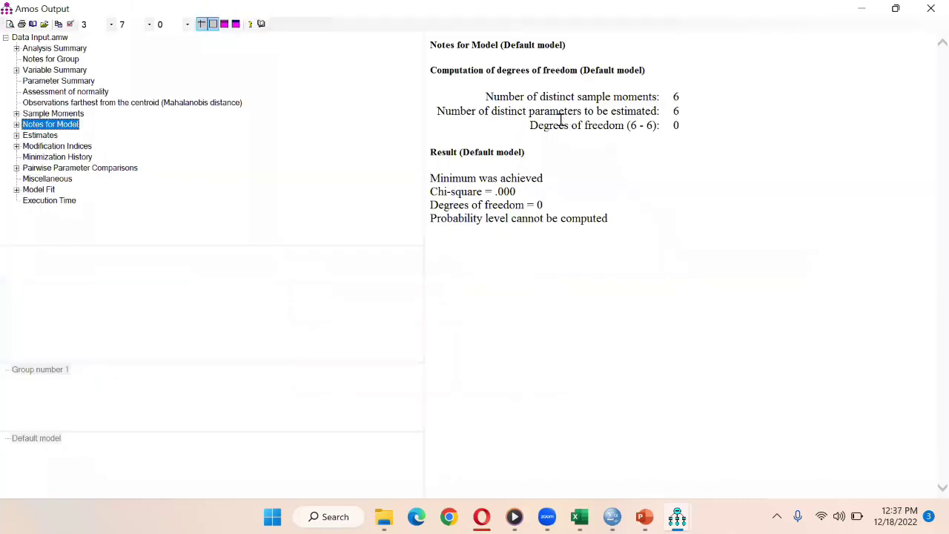
pyautogui.click(41, 135)
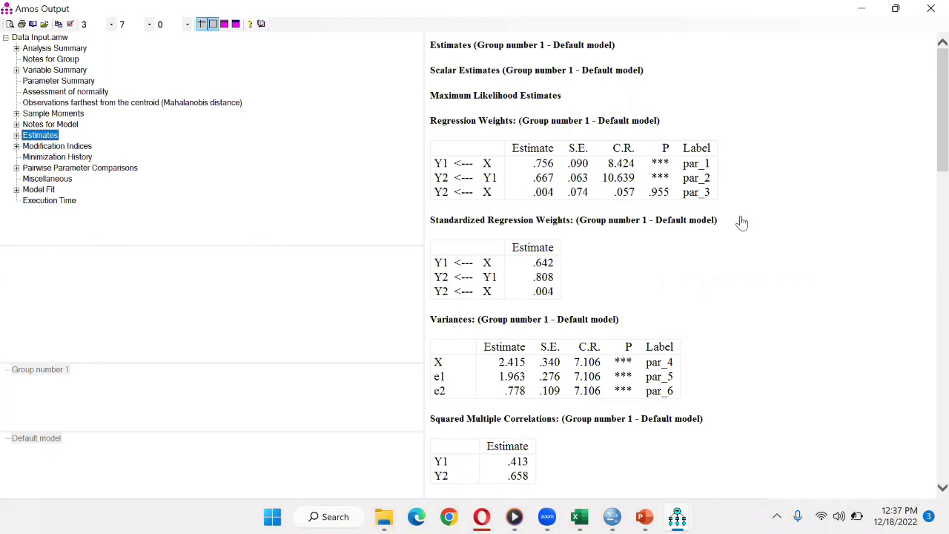
pyautogui.scroll(-5, 571, 181)
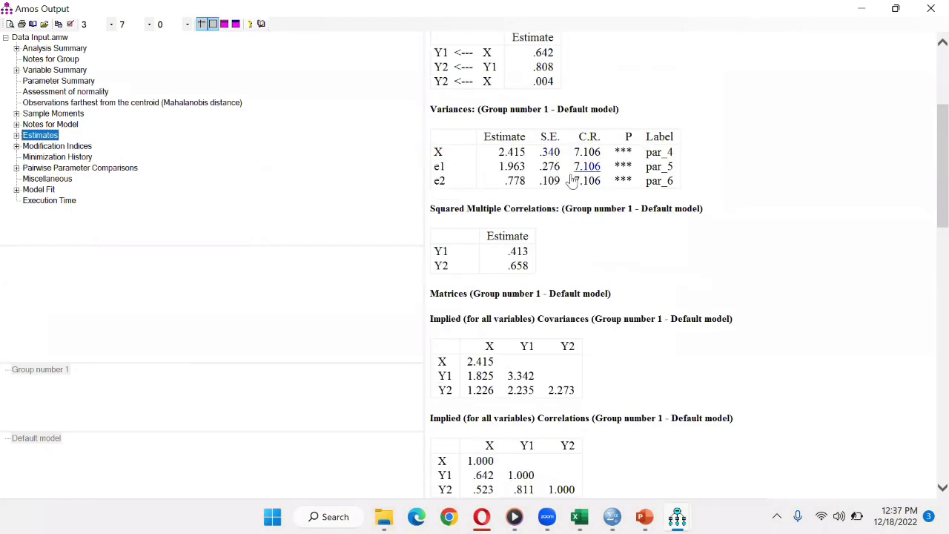
pyautogui.scroll(-11, 572, 182)
pyautogui.scroll(13, 578, 185)
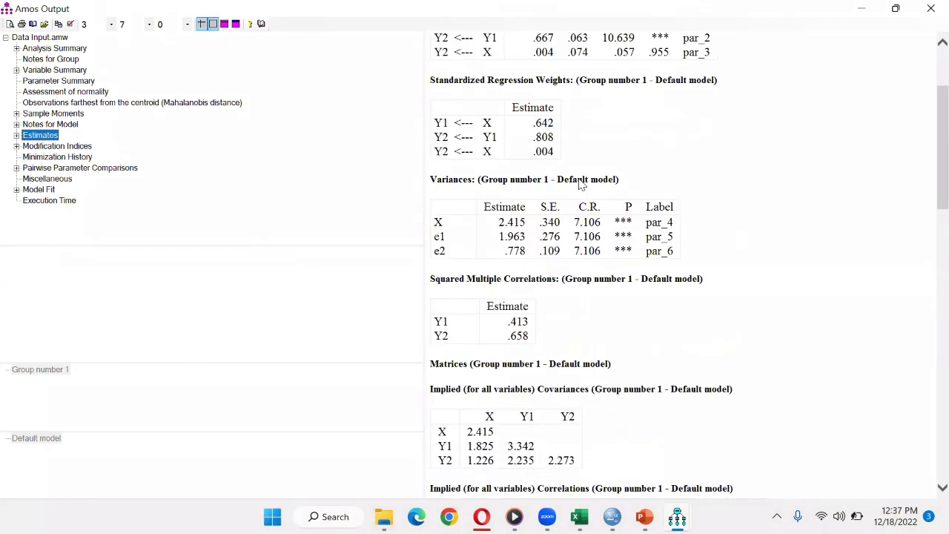
pyautogui.scroll(3, 580, 184)
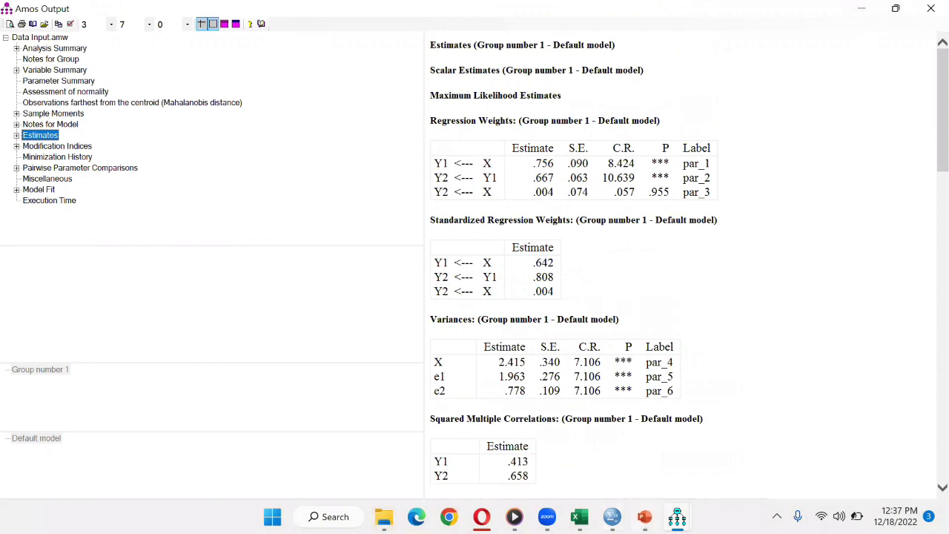
# Step: Switch to PowerPoint and present slide 9 with the AMOS analysis results, including a look at the Part 2 slide
pyautogui.hotkey('alt', 'Tab')
pyautogui.click(64, 387)
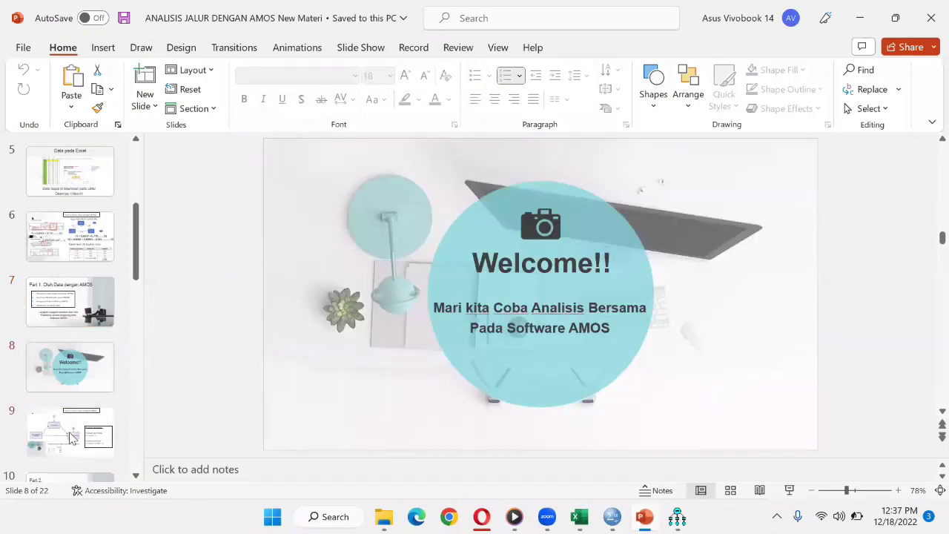
pyautogui.click(70, 438)
pyautogui.hotkey('shift', 'F5')
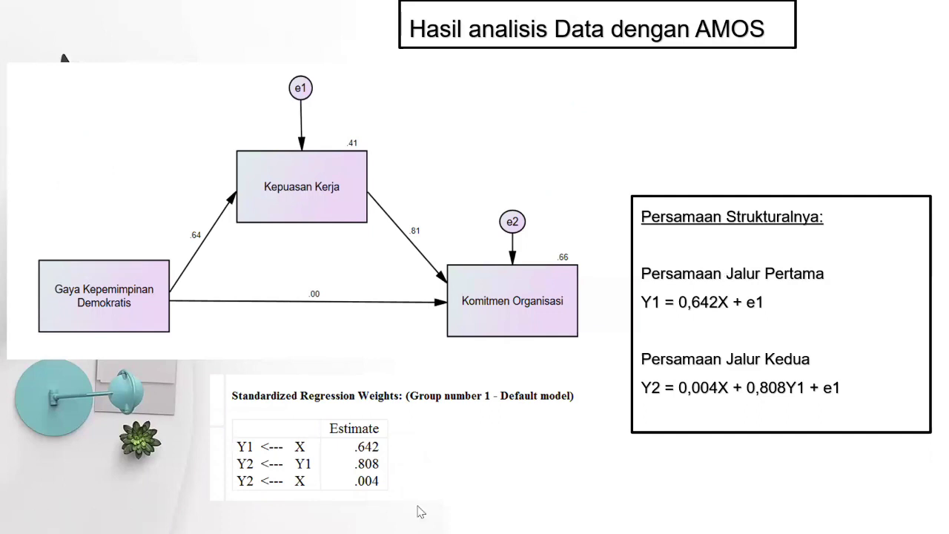
pyautogui.click(352, 256)
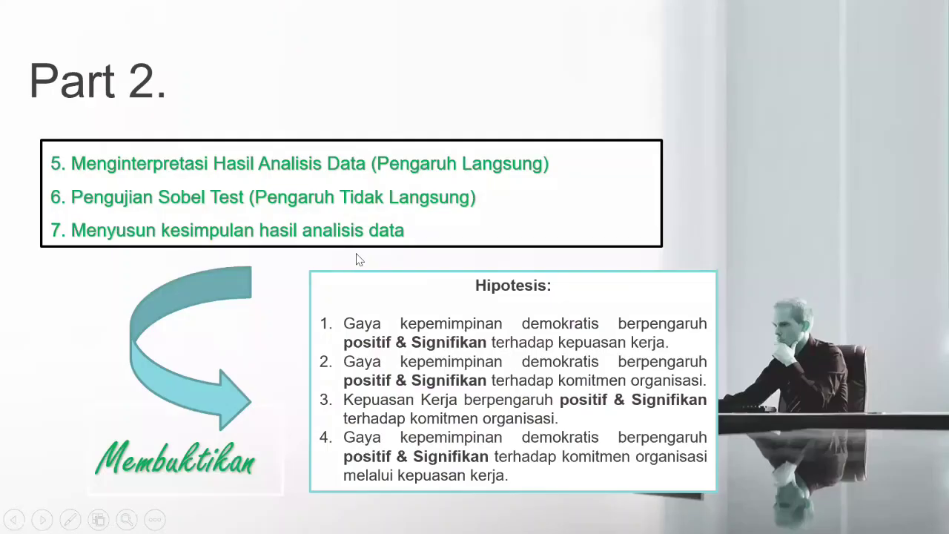
pyautogui.click(356, 254)
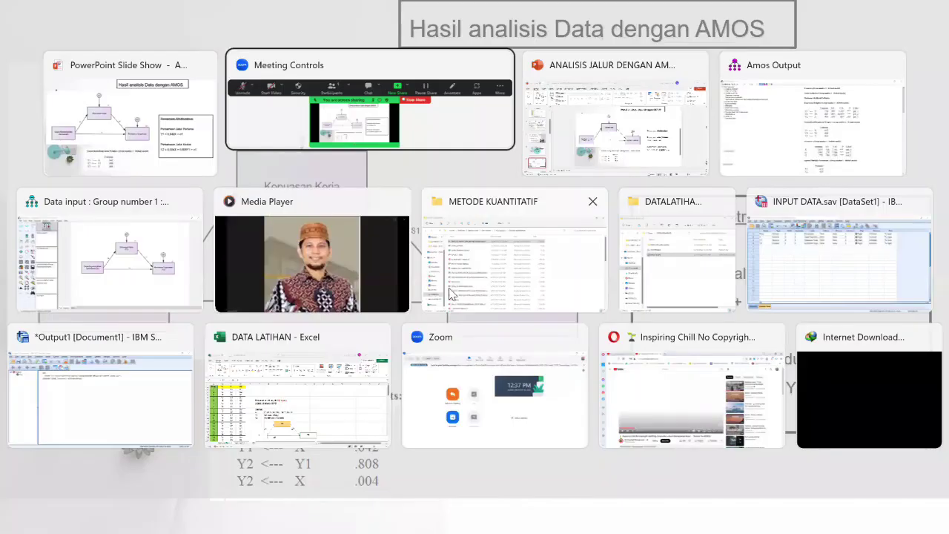
pyautogui.hotkey('alt', 'Tab')
pyautogui.click(140, 119)
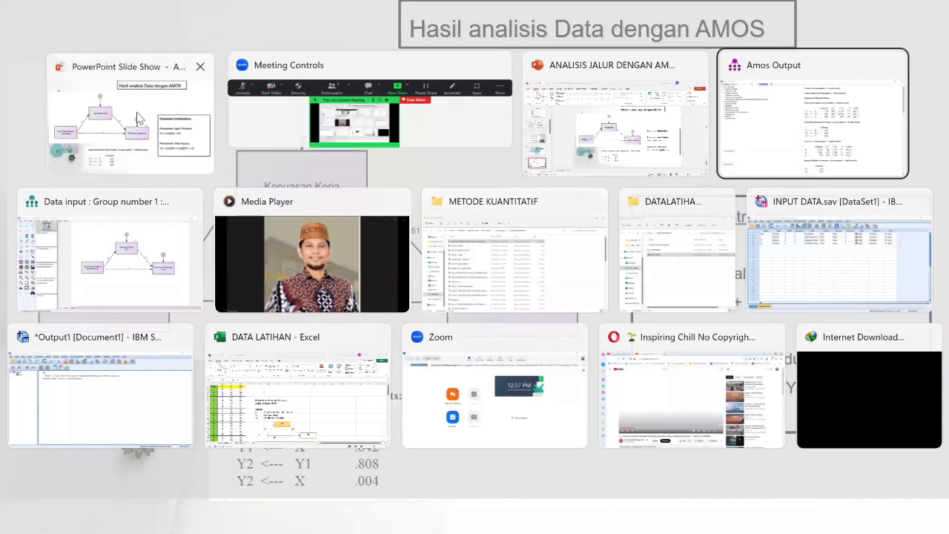
pyautogui.hotkey('alt', 'Tab')
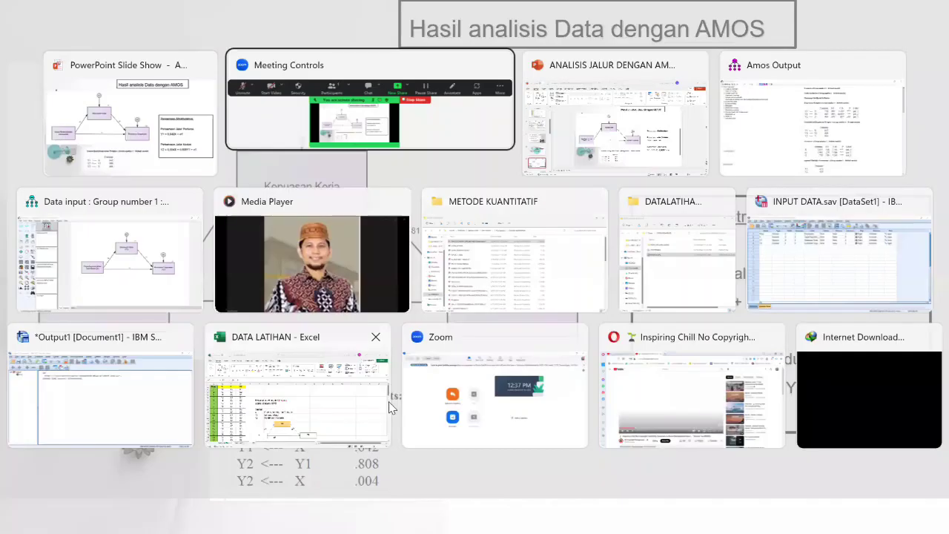